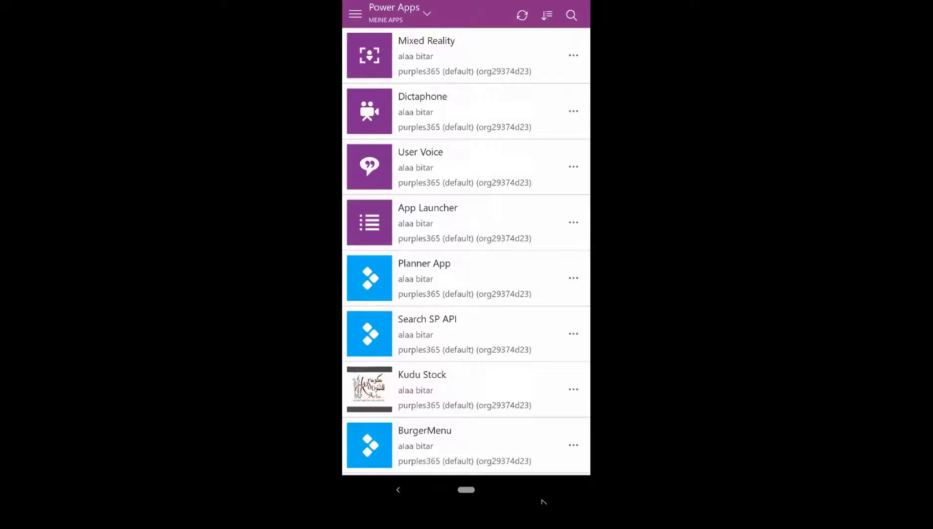
Step: Launch the Mixed Reality app and start an AR measuring session from its New Measures screen
left_click(441, 55)
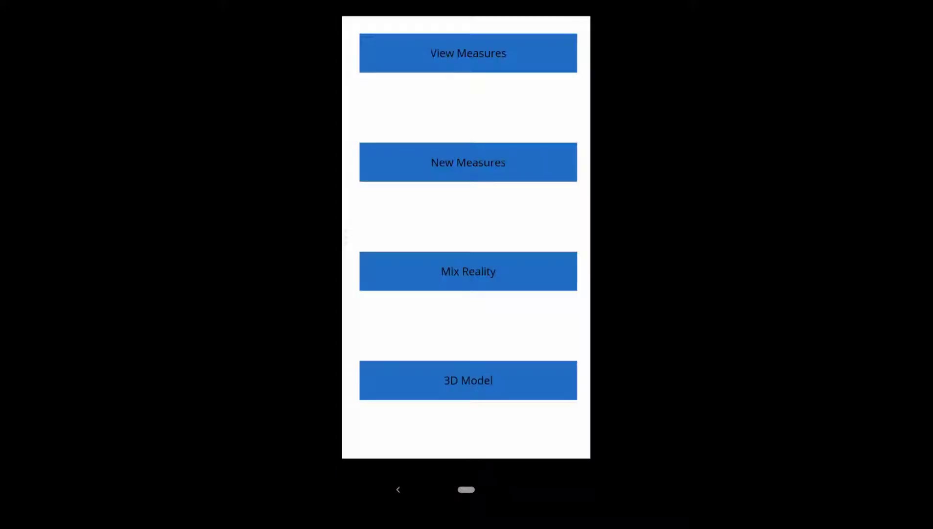
left_click(468, 162)
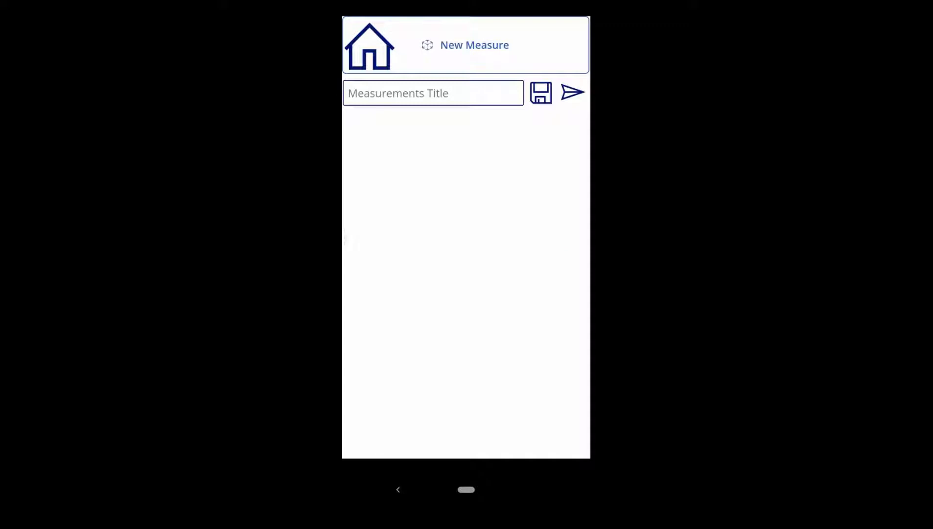
left_click(466, 45)
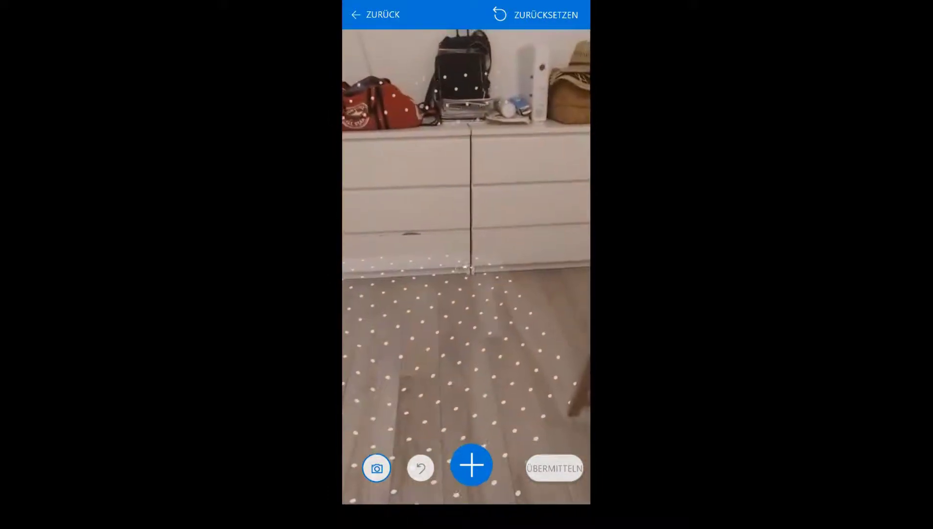
Step: Place AR measuring points along the dresser's base to its corner and then up its side edge
left_click(472, 465)
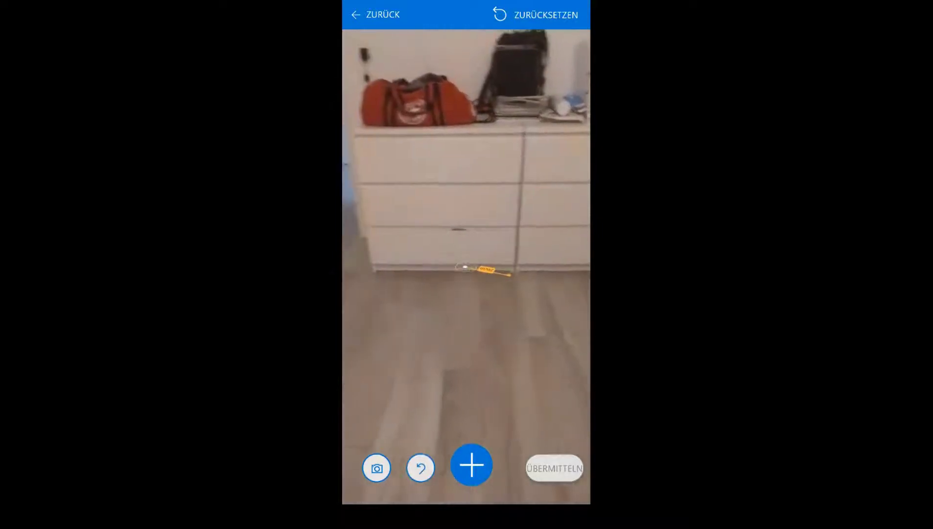
left_click(472, 465)
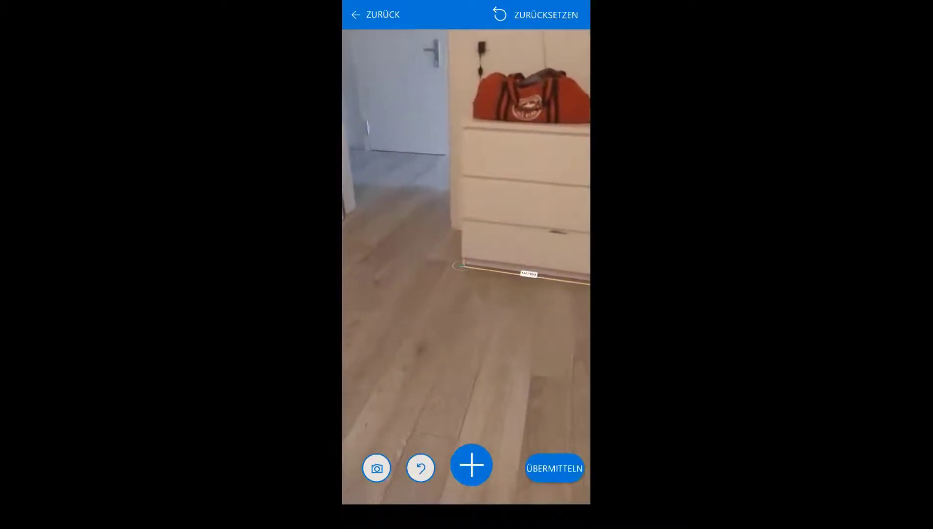
left_click(471, 464)
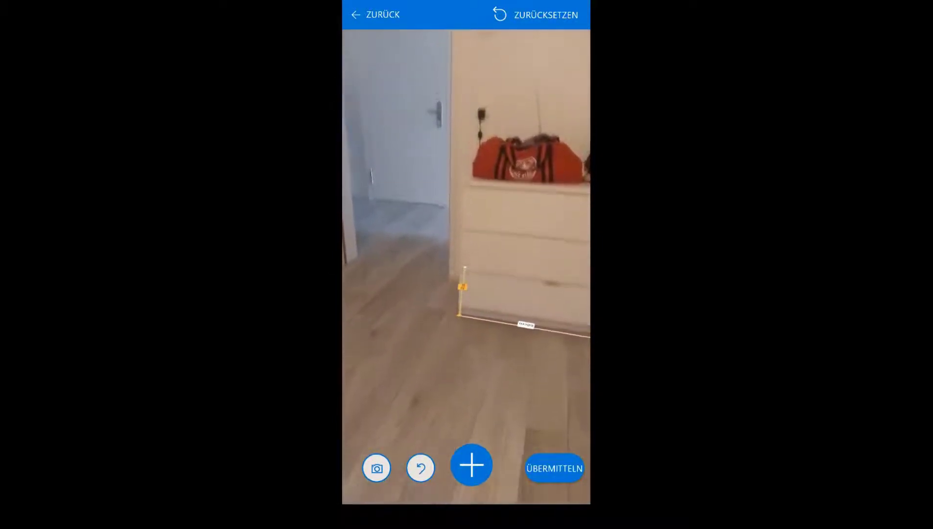
left_click(471, 465)
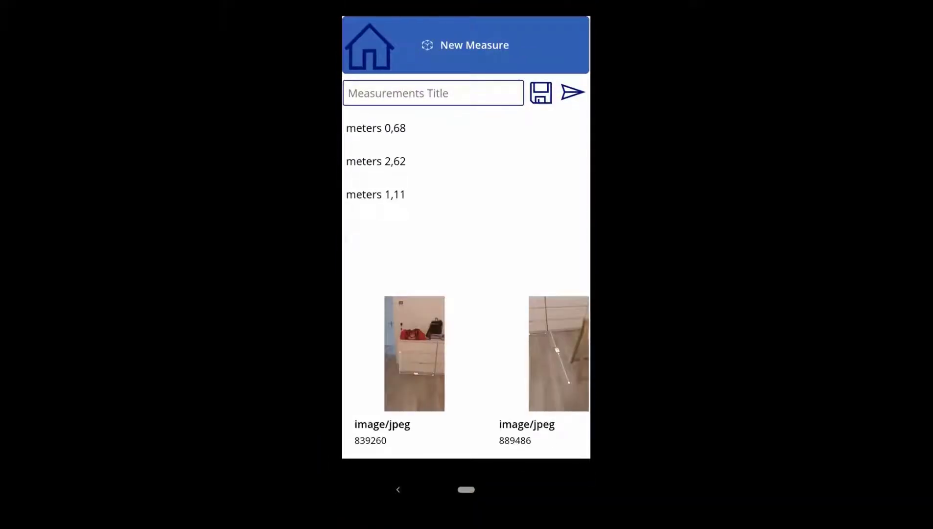
Step: Title the new measurement "dresser" and choose Carpet from the saved measurements list
scroll(466, 354, "right", 1)
scroll(466, 354, "left", 1)
left_click(433, 93)
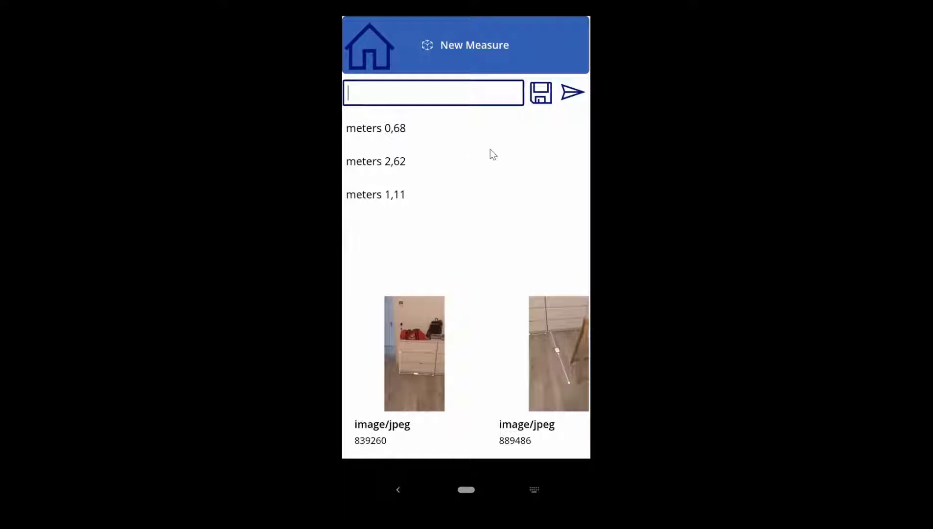
left_click(535, 489)
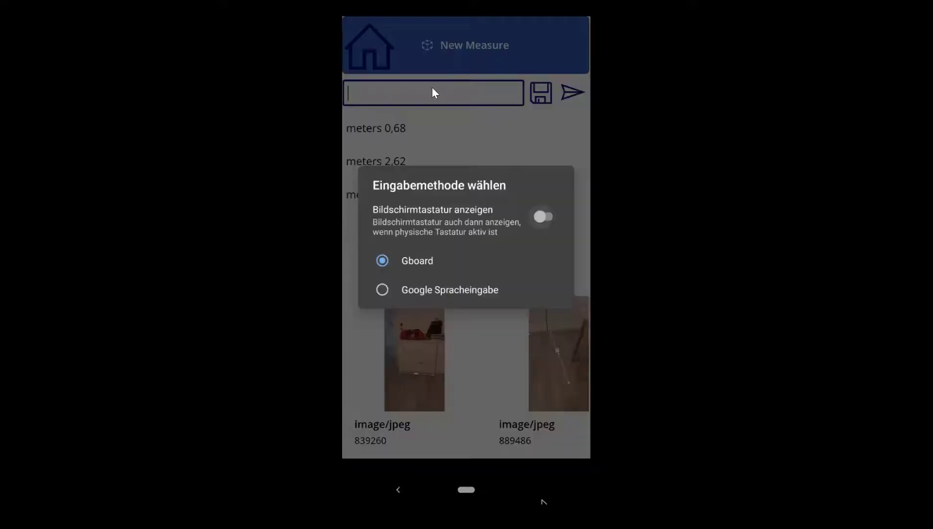
left_click(432, 93)
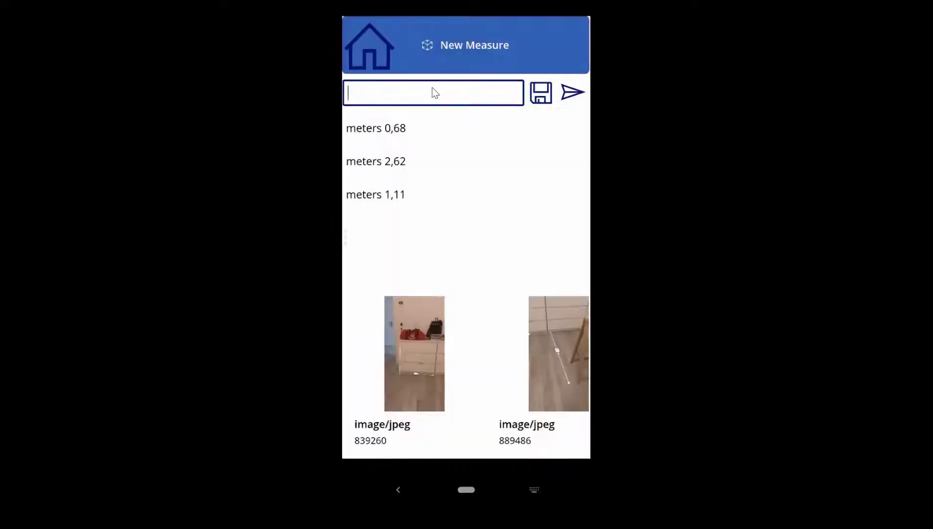
type("dresser")
key("Return")
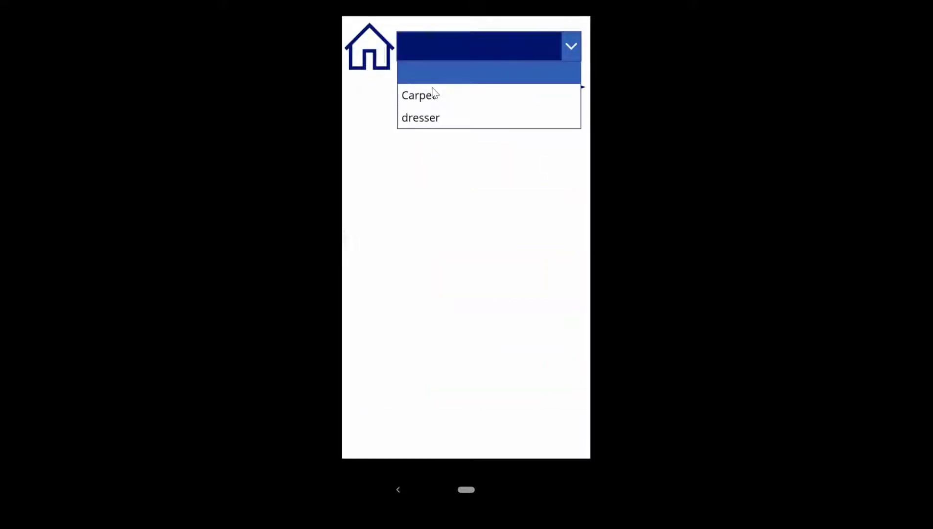
left_click(434, 95)
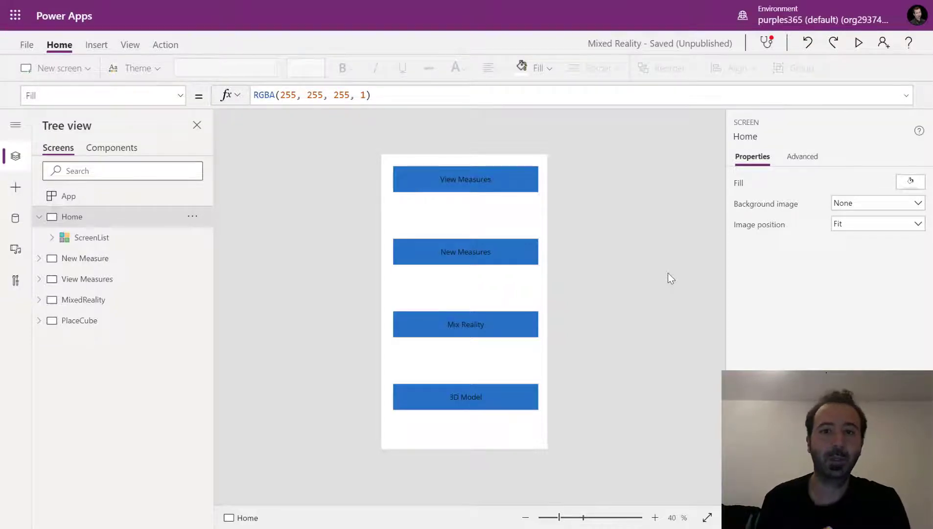
Step: Examine the Items formula of the Home screen's ScreenList gallery and the Text formula of its lblScreen label
left_click(118, 237)
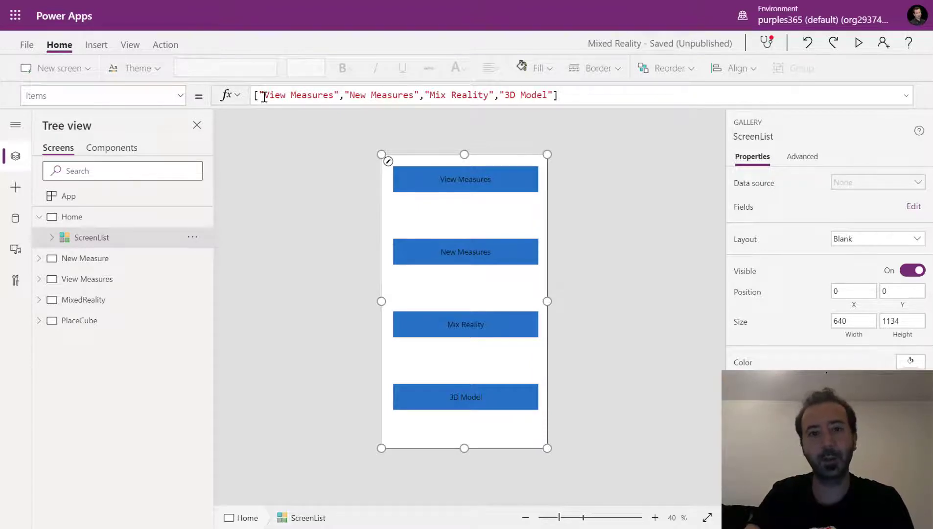
left_click_drag(264, 97, 340, 95)
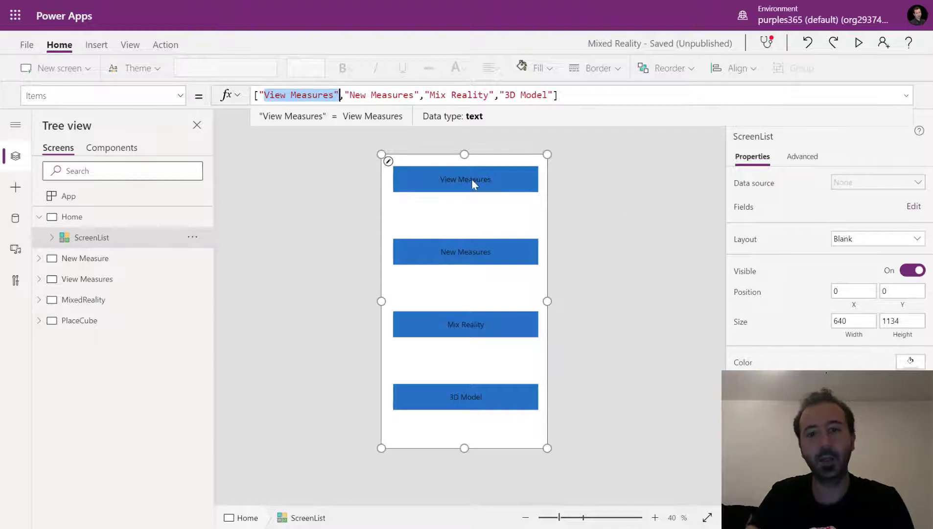
left_click(52, 244)
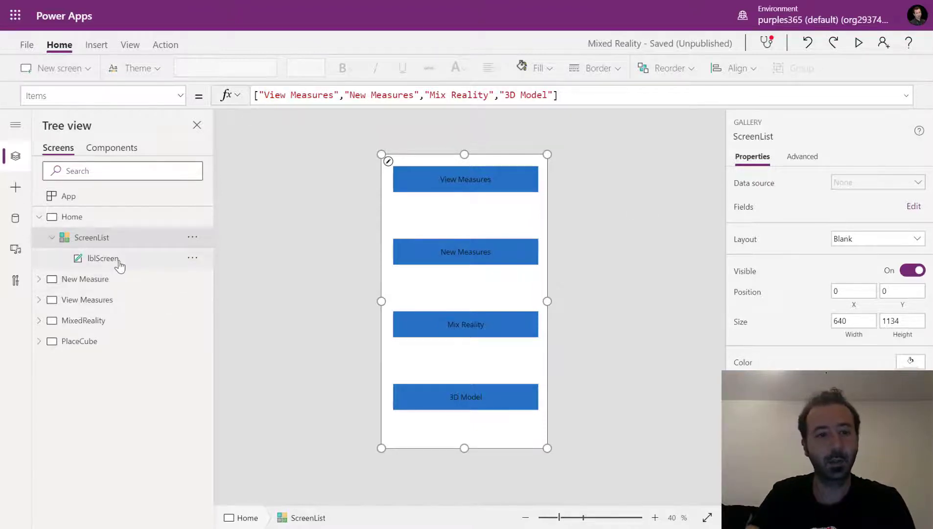
left_click(156, 259)
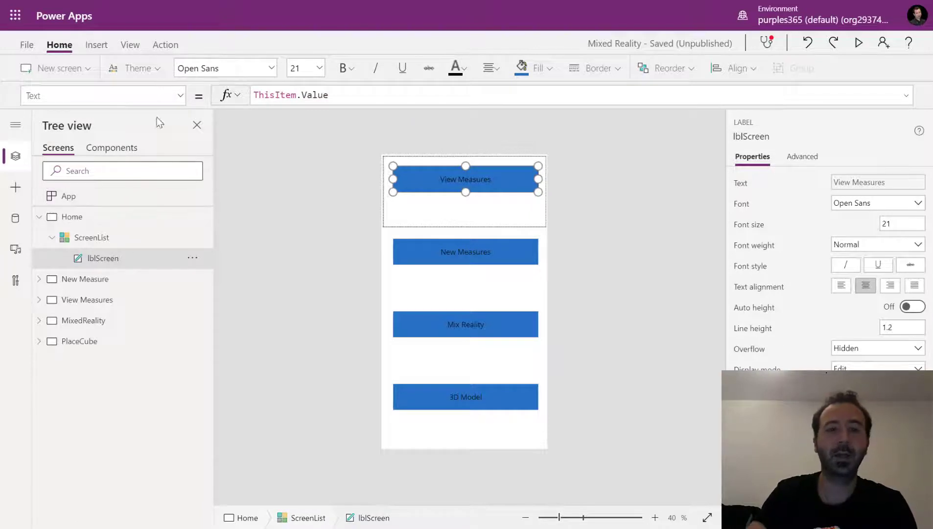
Step: Examine the full OnSelect formula of the ScreenList gallery that handles navigation between screens
left_click(101, 239)
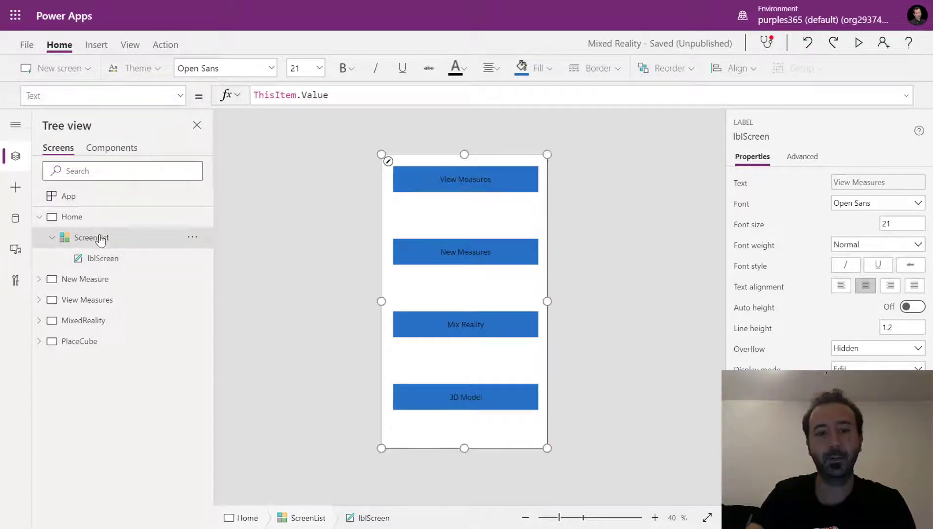
left_click(168, 96)
scroll(110, 240, "down", 3)
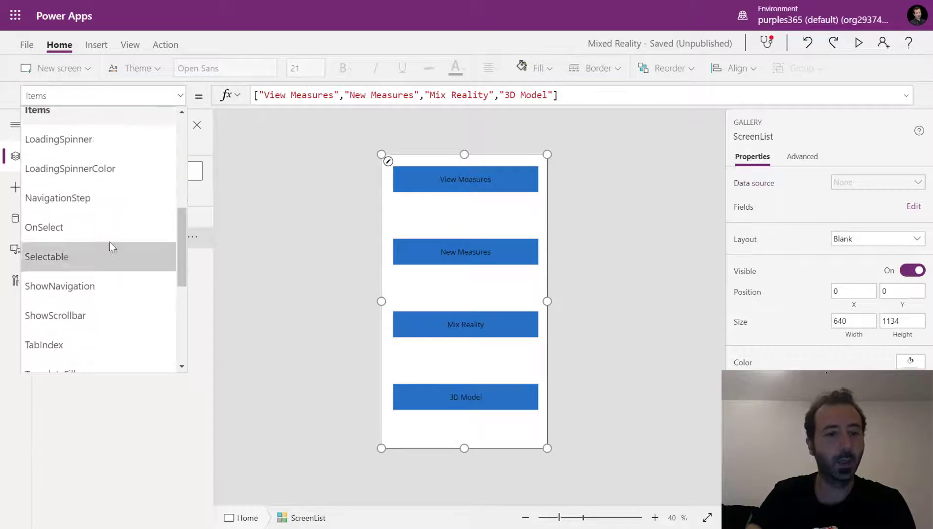
left_click(86, 213)
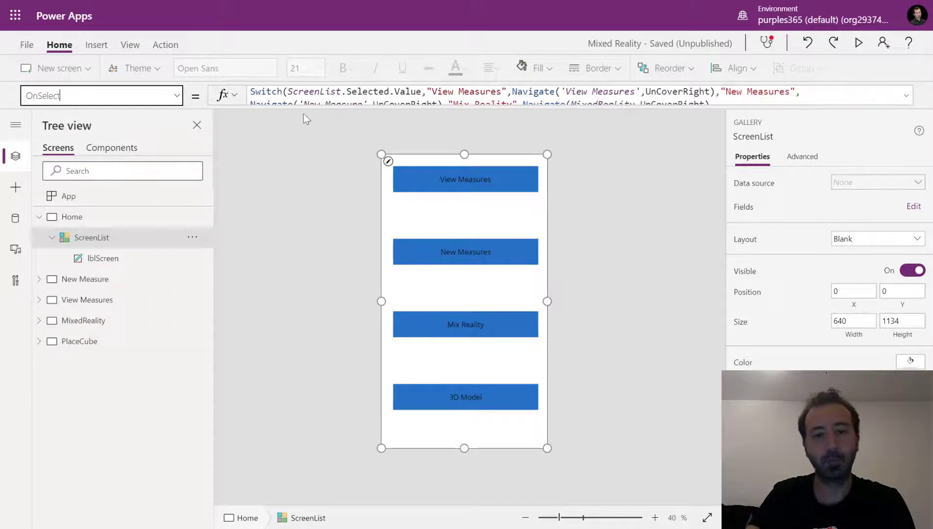
left_click(377, 104)
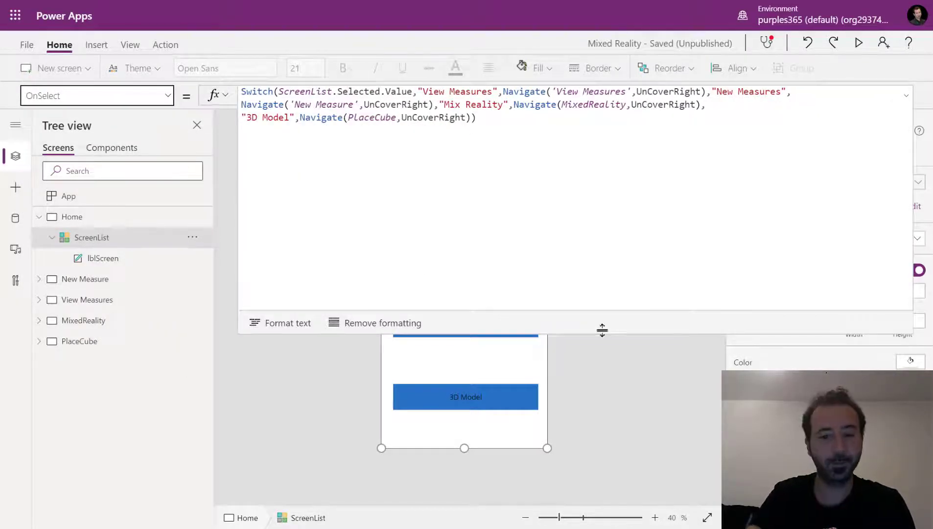
left_click_drag(601, 332, 596, 81)
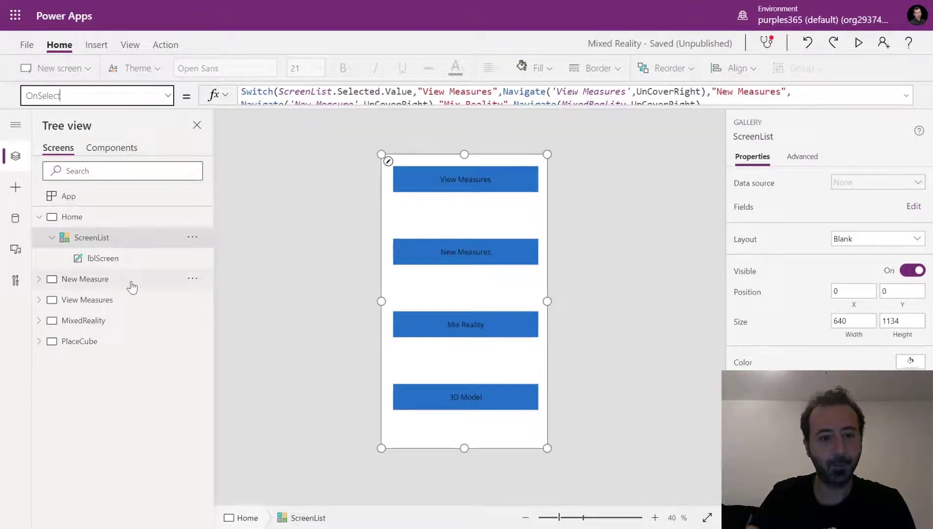
Step: Examine the New Measure screen's MeasureInMR2 control and the Mixed Reality controls available to insert
left_click(71, 280)
left_click(41, 279)
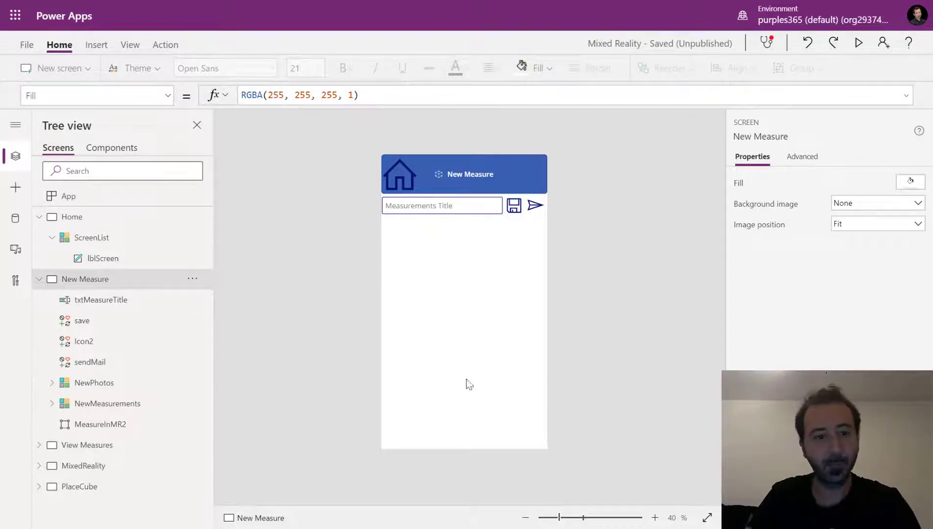
left_click(471, 164)
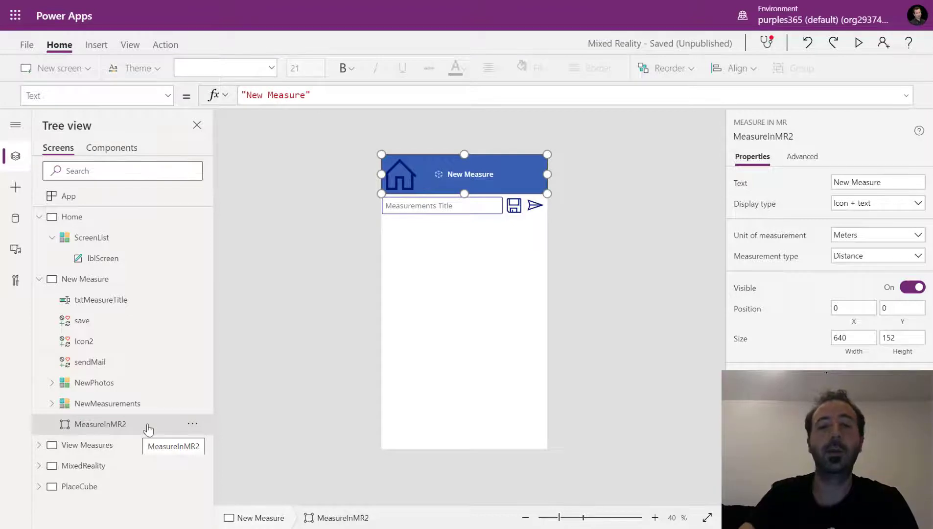
left_click(100, 45)
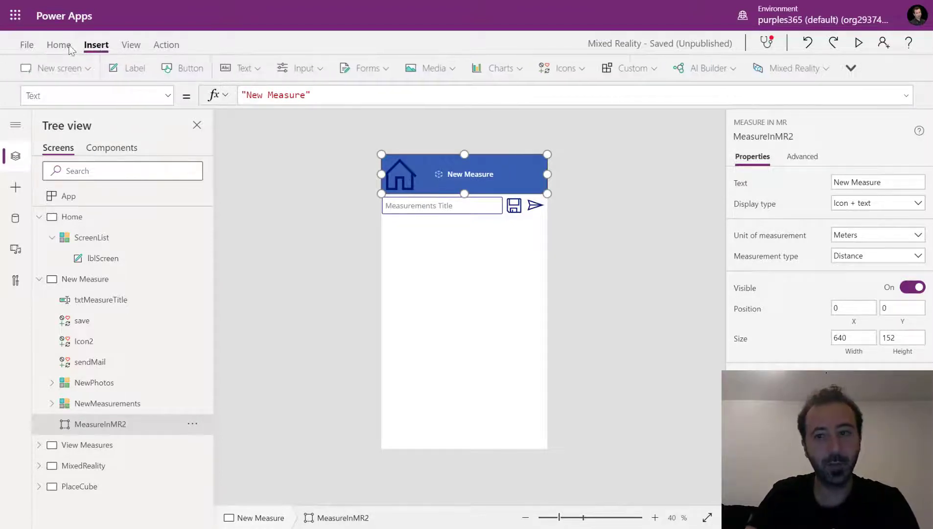
left_click(835, 69)
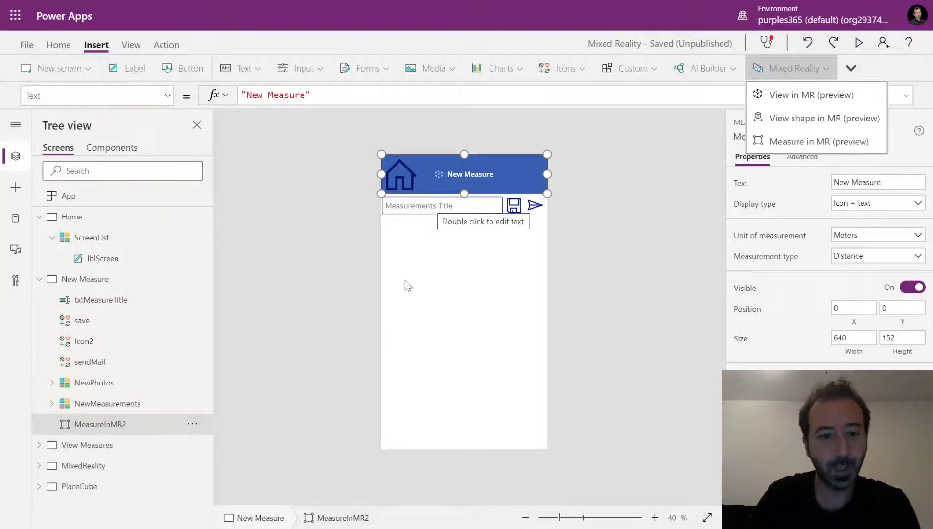
Step: Examine the Items formula of the NewMeasurements gallery and the Unit and Length fields in Label4's Text formula
left_click(117, 403)
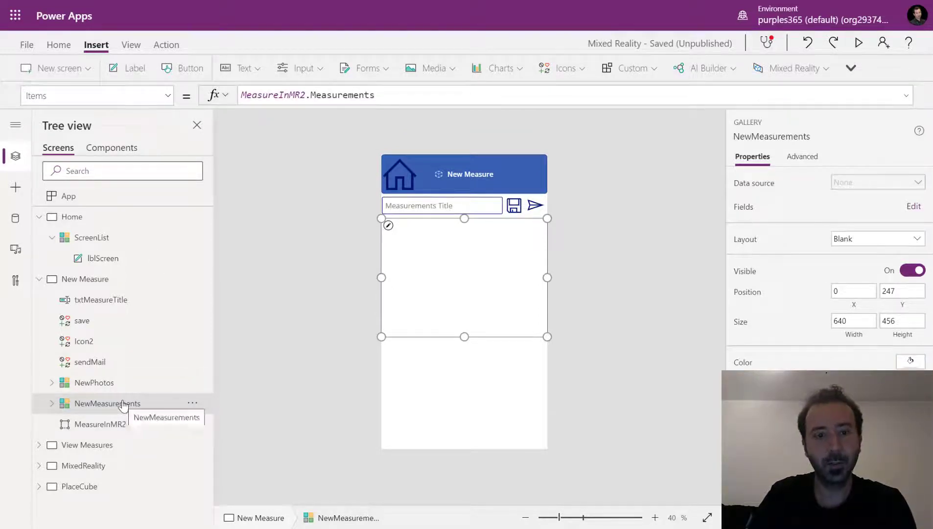
left_click(410, 98)
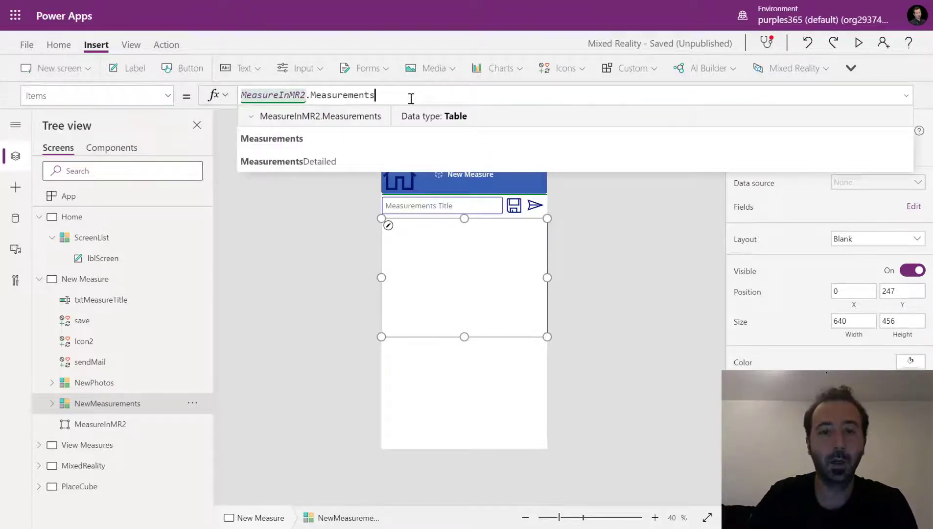
left_click(51, 404)
left_click(96, 423)
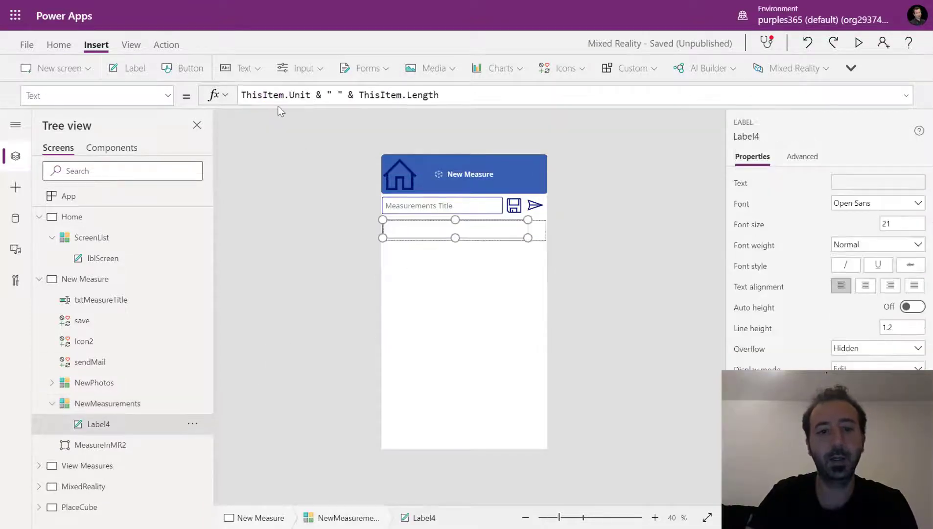
left_click(507, 96)
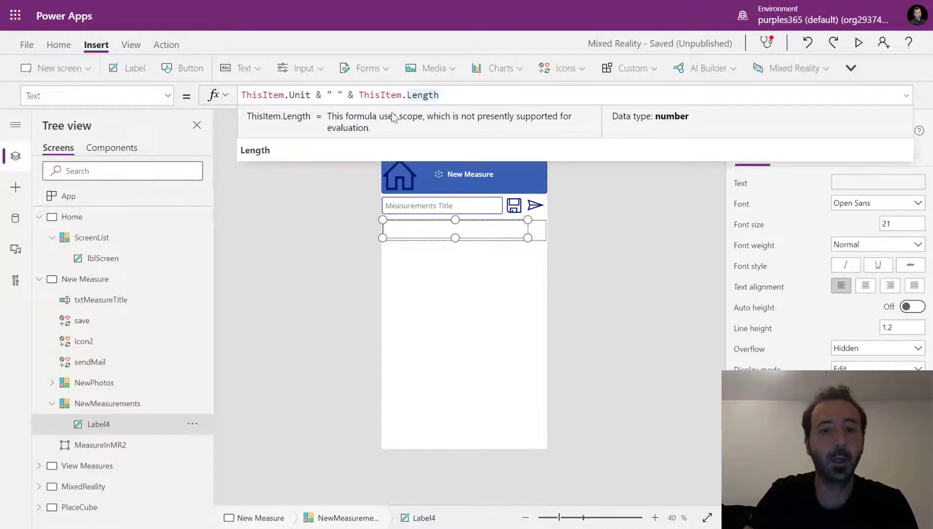
left_click(291, 95)
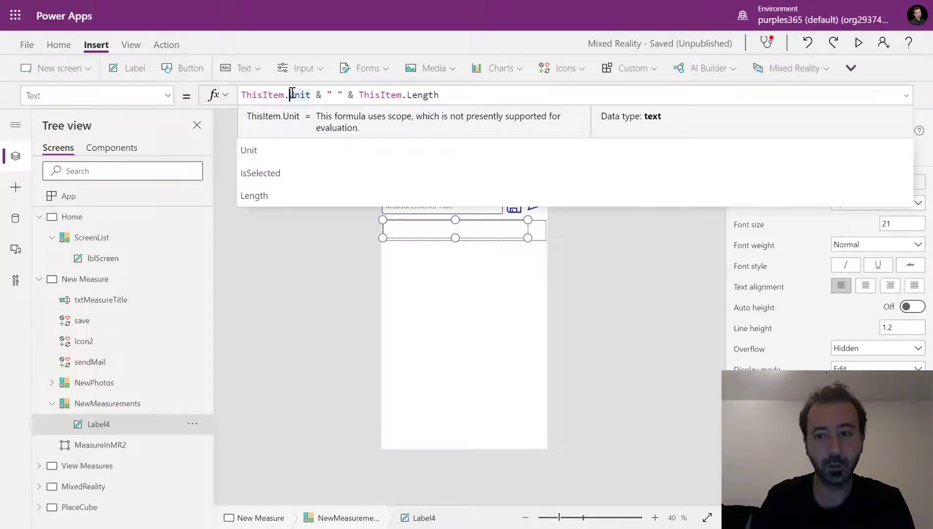
Step: Examine the Items formula and child controls of the NewPhotos gallery, comparing it with the NewMeasurements gallery
left_click(110, 390)
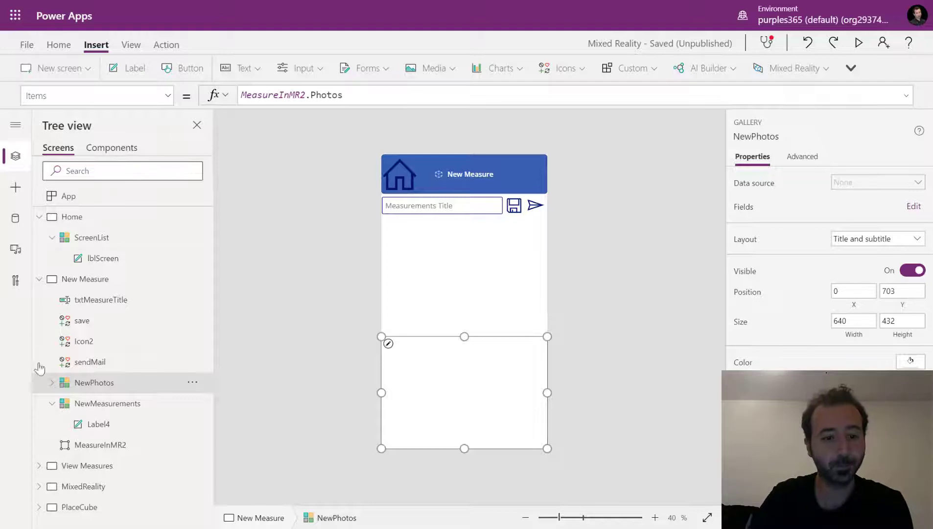
left_click(51, 382)
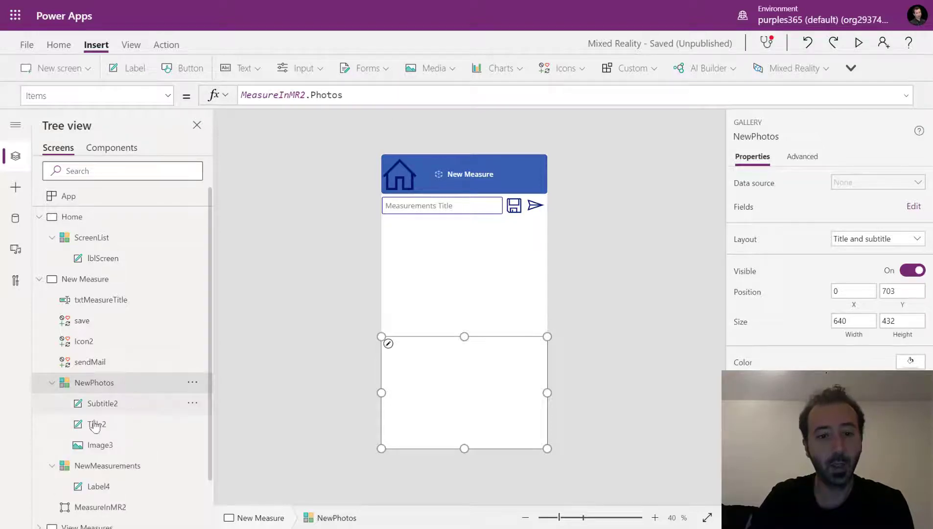
left_click(146, 405)
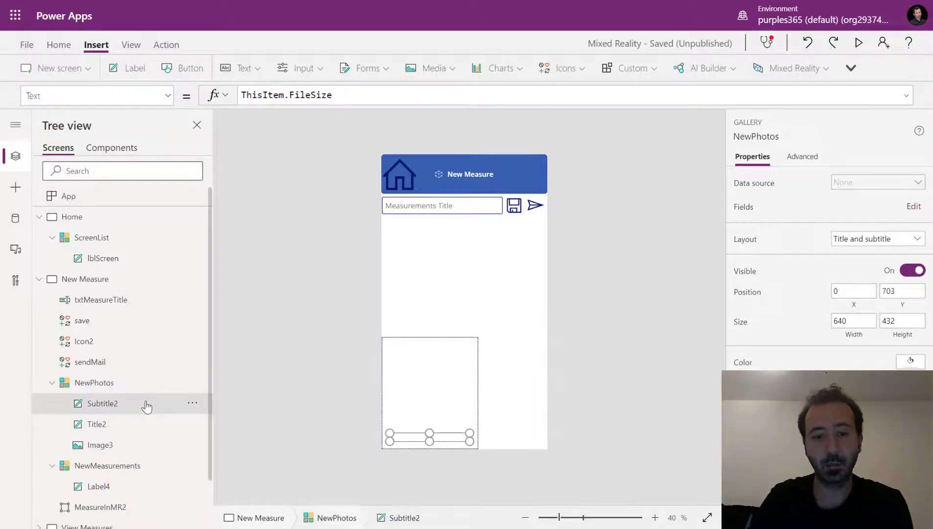
left_click(133, 384)
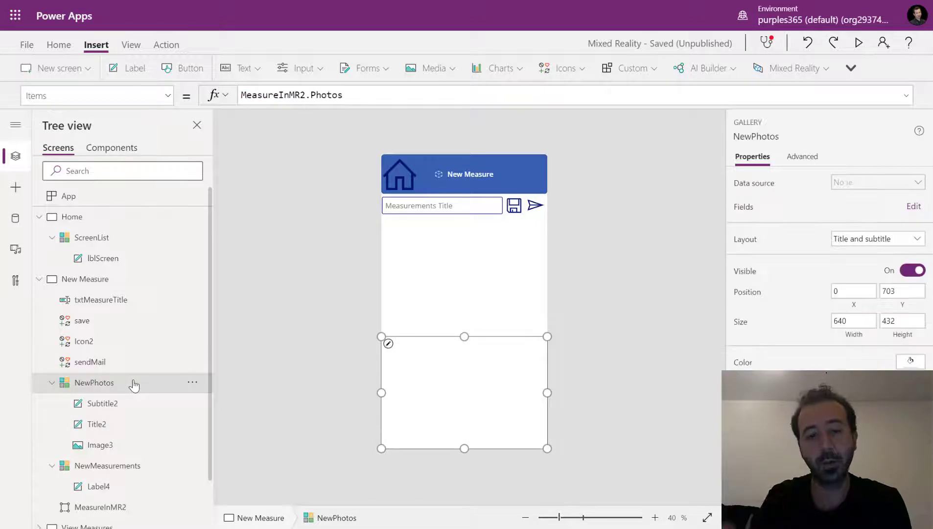
left_click(148, 466)
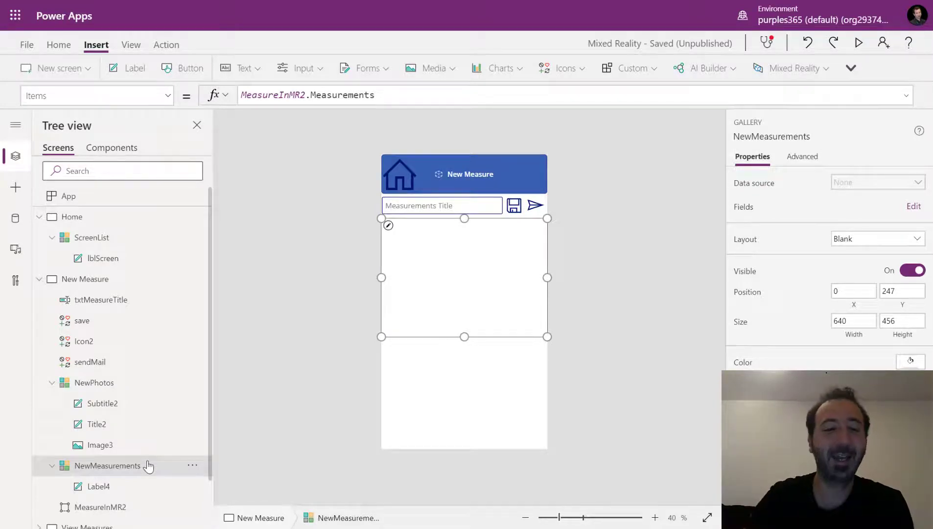
Step: Examine the Items formula of the NewPhotos gallery and the ImageURI, MimeType and FileSize fields used by Image3, Title2 and Subtitle2
left_click(121, 383)
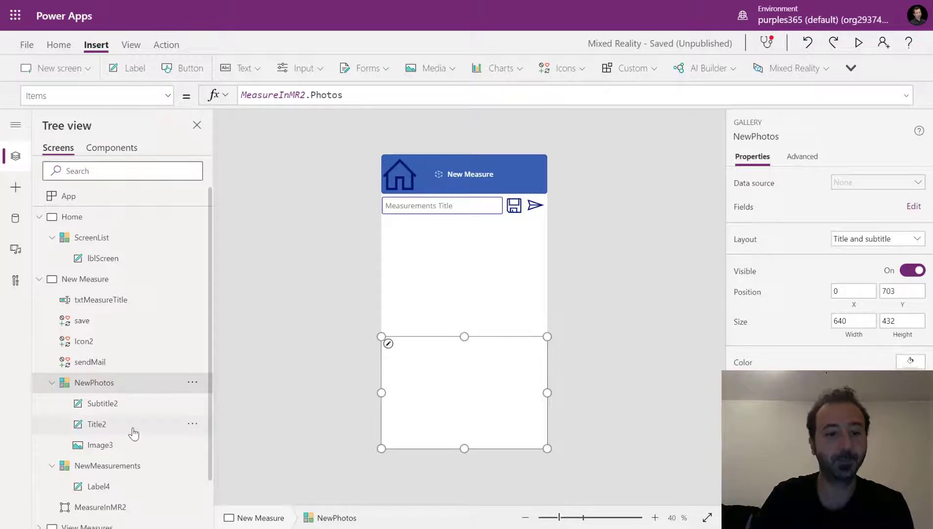
left_click(130, 444)
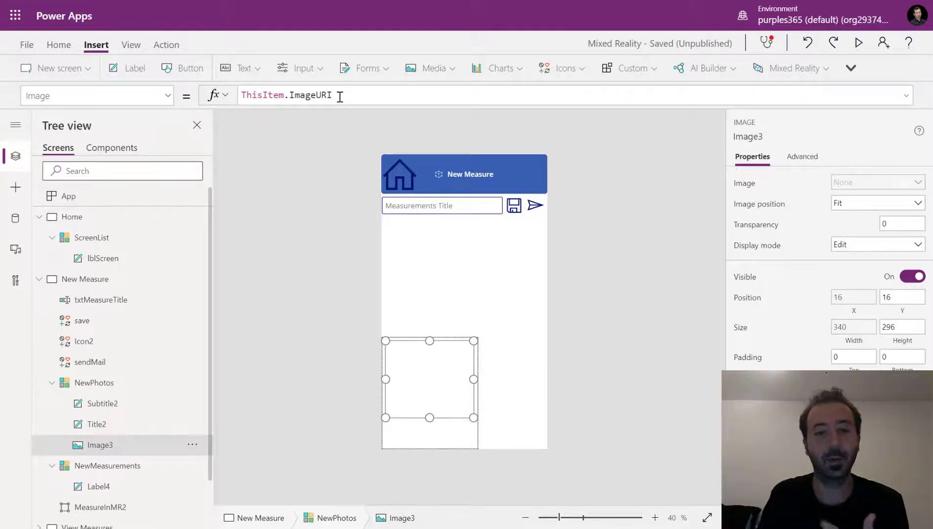
left_click(135, 424)
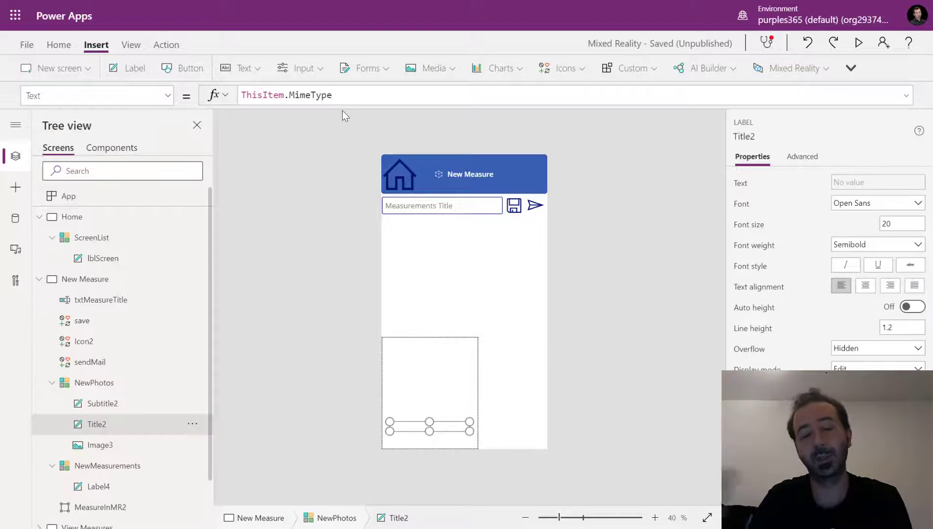
left_click(363, 96)
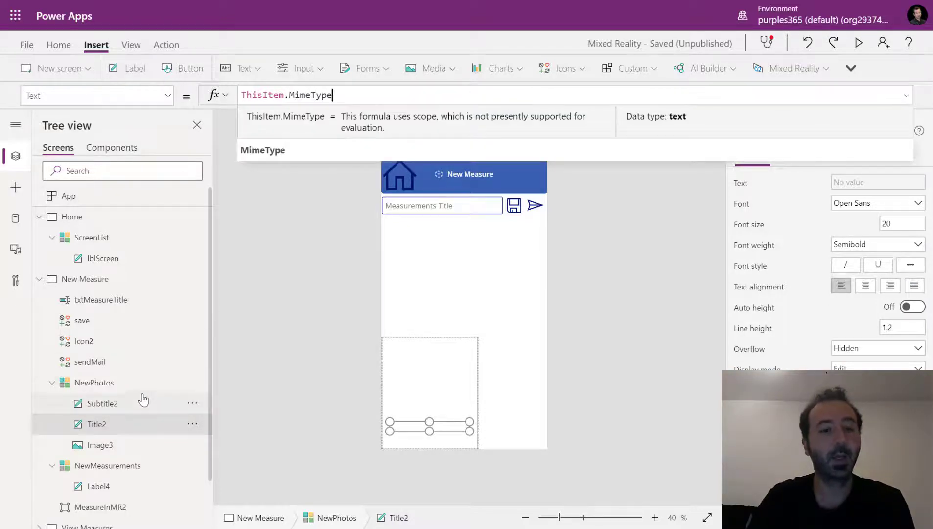
left_click(140, 402)
left_click(348, 96)
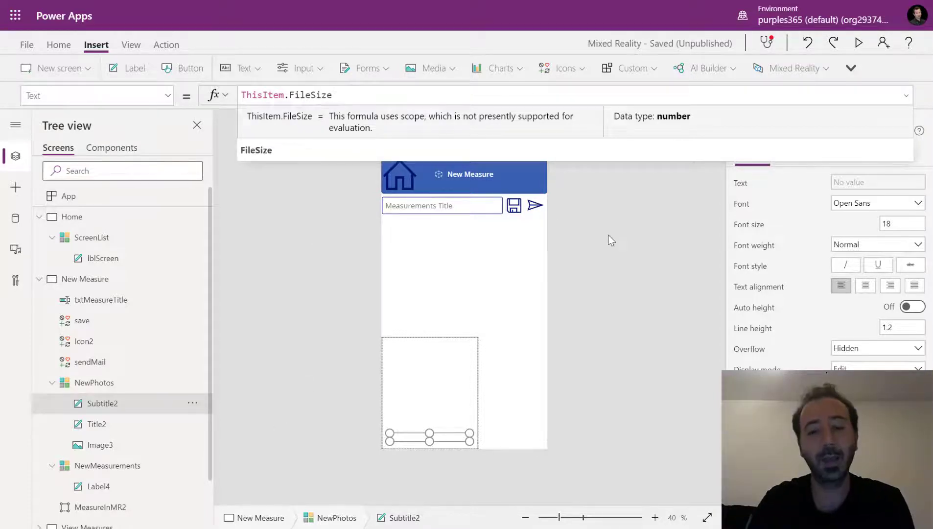
Step: Examine the txtMeasureTitle input and the Collect call in the save icon's OnSelect formula, including the _measurements collection and its record
left_click(442, 207)
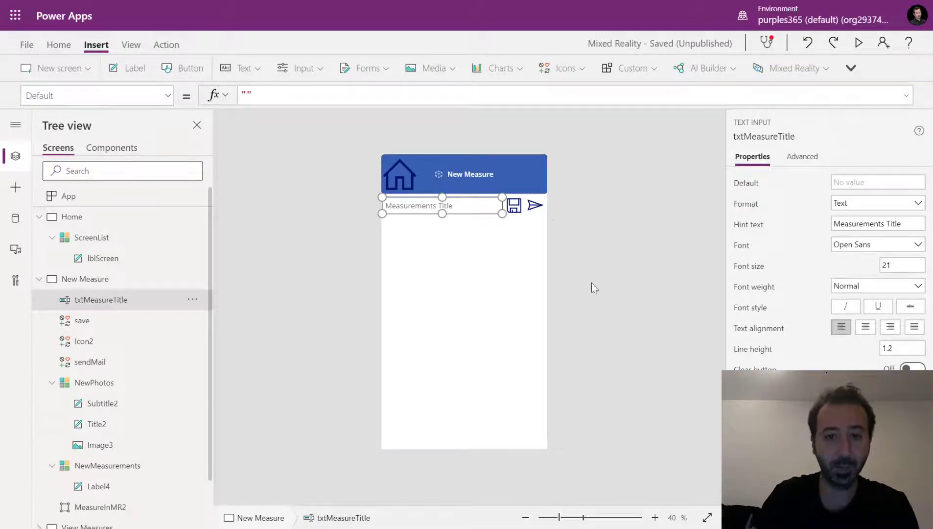
left_click(517, 207)
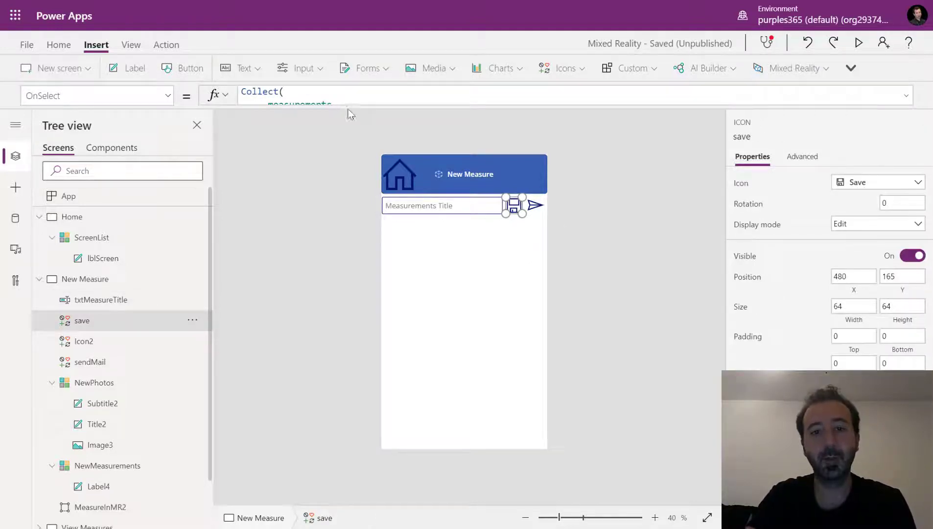
left_click_drag(353, 105, 324, 385)
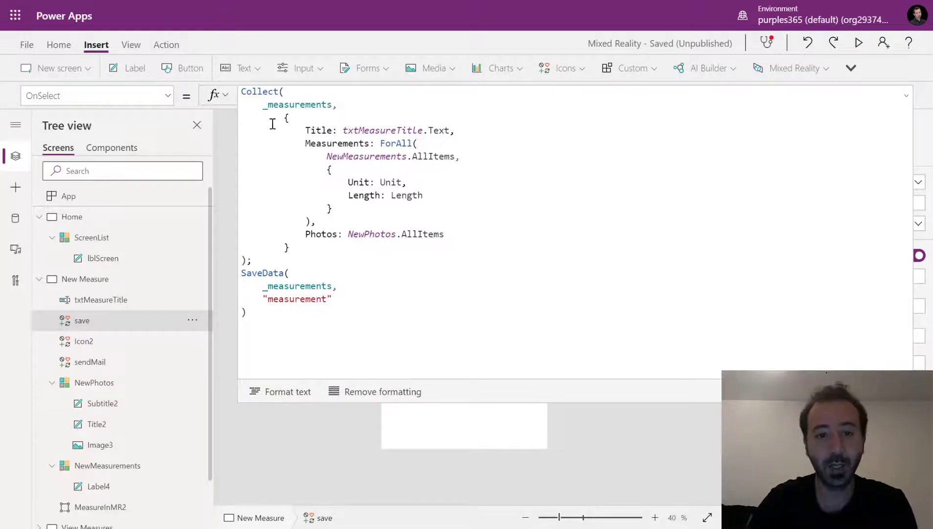
left_click(284, 104)
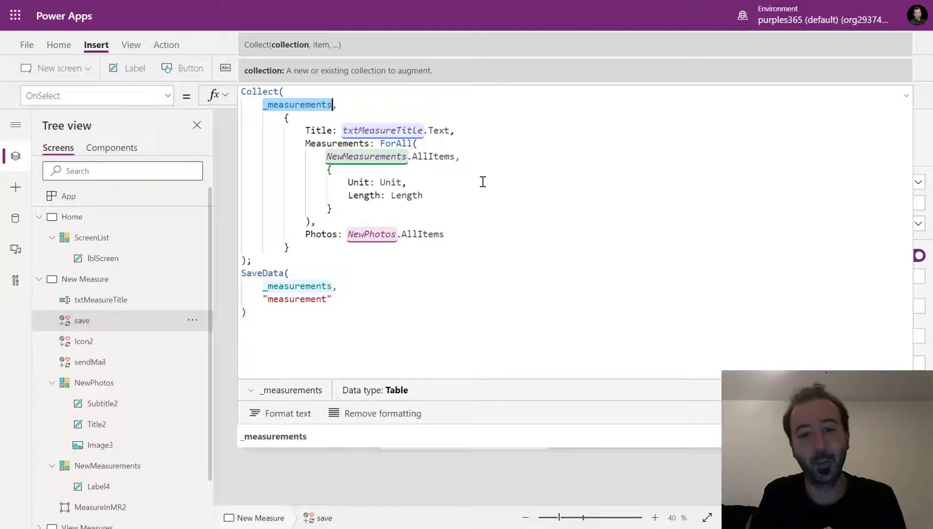
left_click(473, 231)
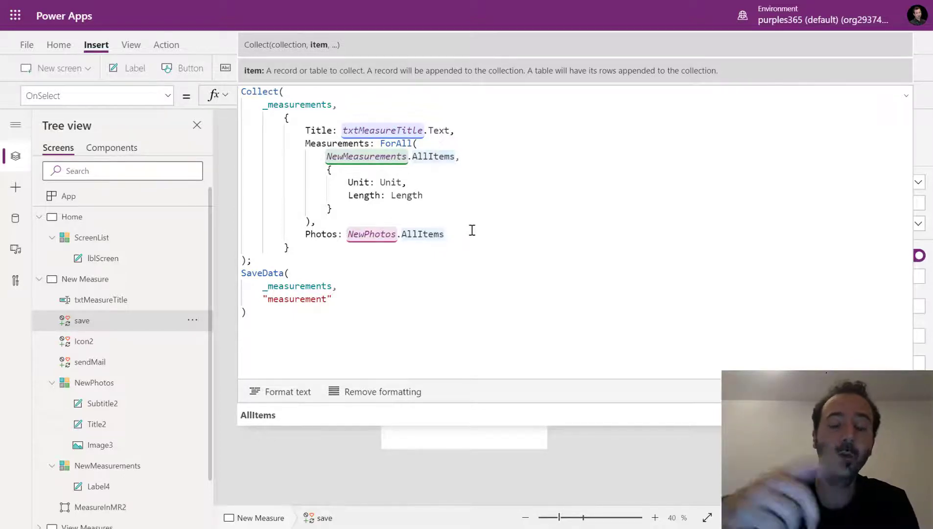
left_click(98, 389)
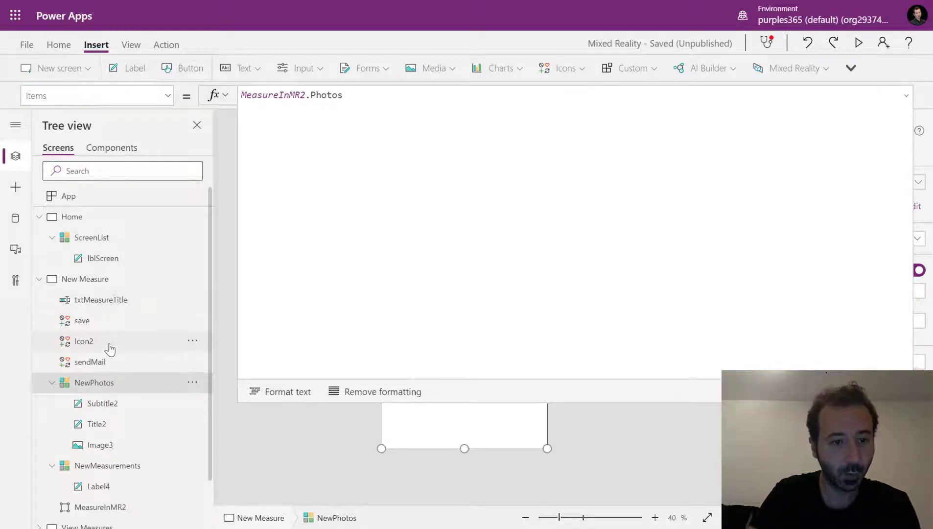
left_click(104, 322)
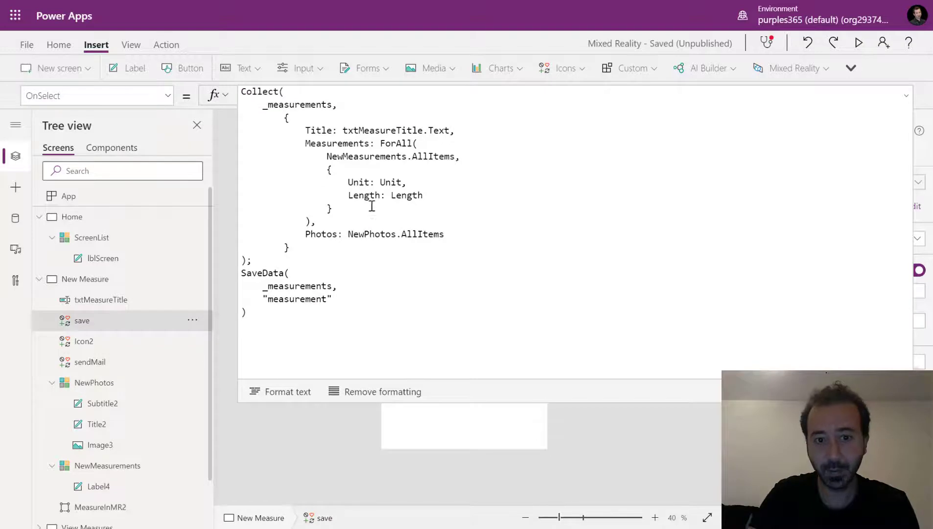
double_click(292, 105)
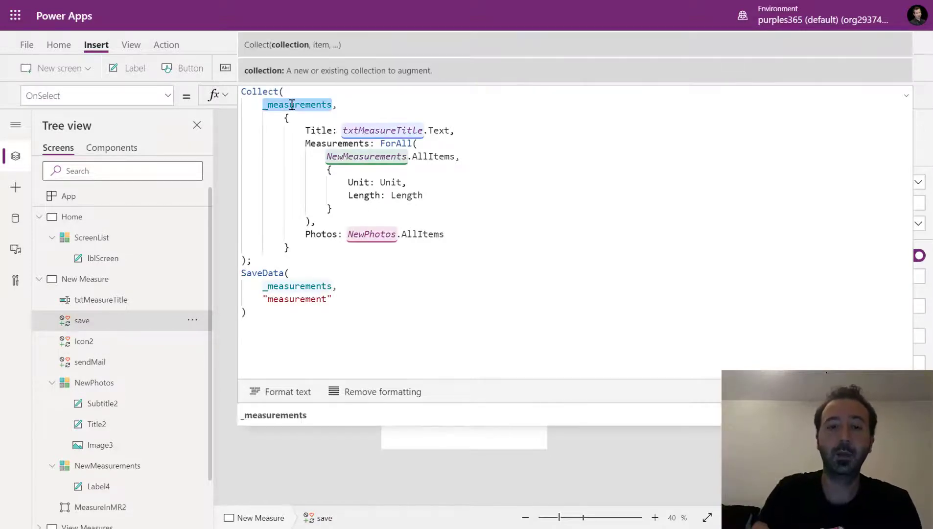
left_click_drag(283, 118, 285, 130)
left_click_drag(314, 209, 315, 247)
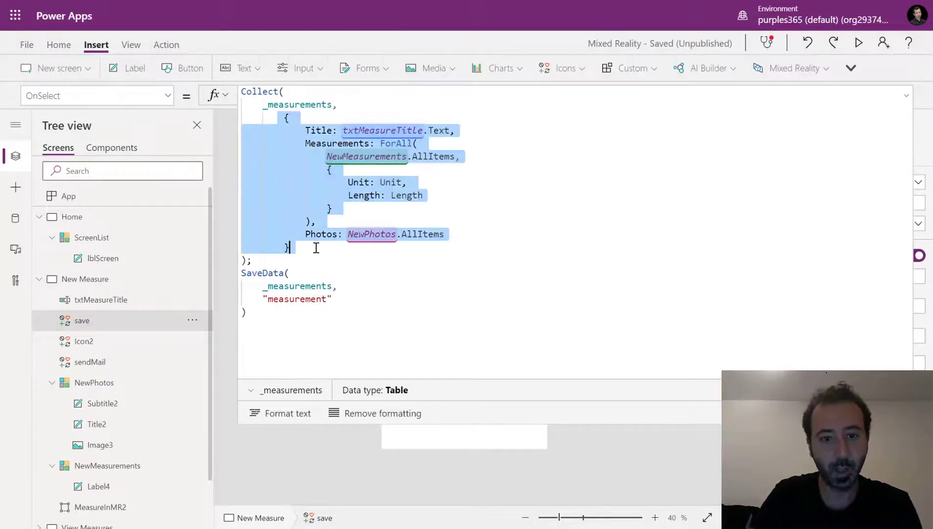
double_click(305, 103)
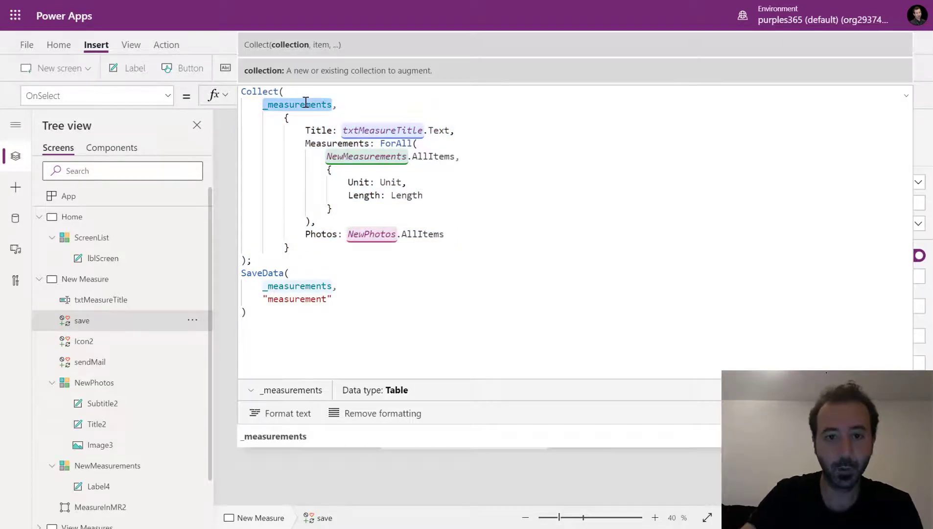
Step: Examine the SaveData call in the save icon's OnSelect formula, with its _measurements source and "measurement" file name, and collapse the formula
left_click(323, 275)
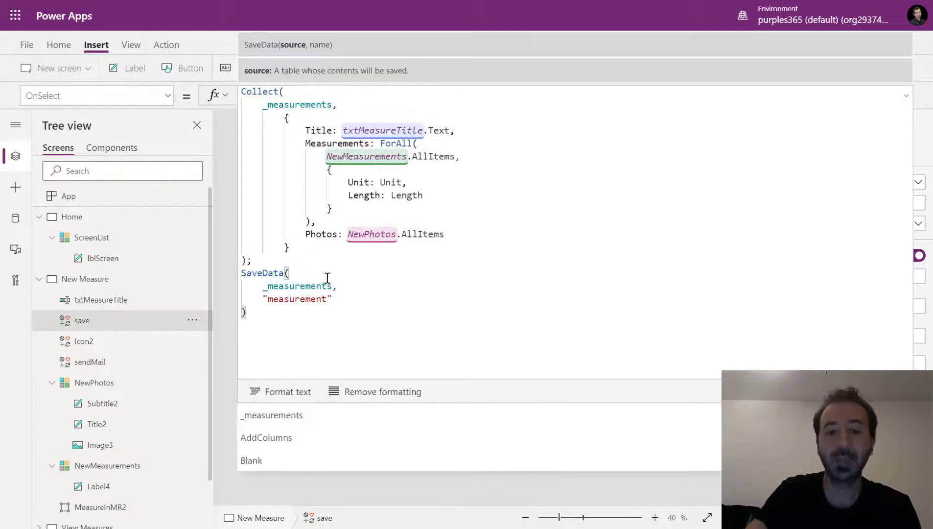
double_click(324, 287)
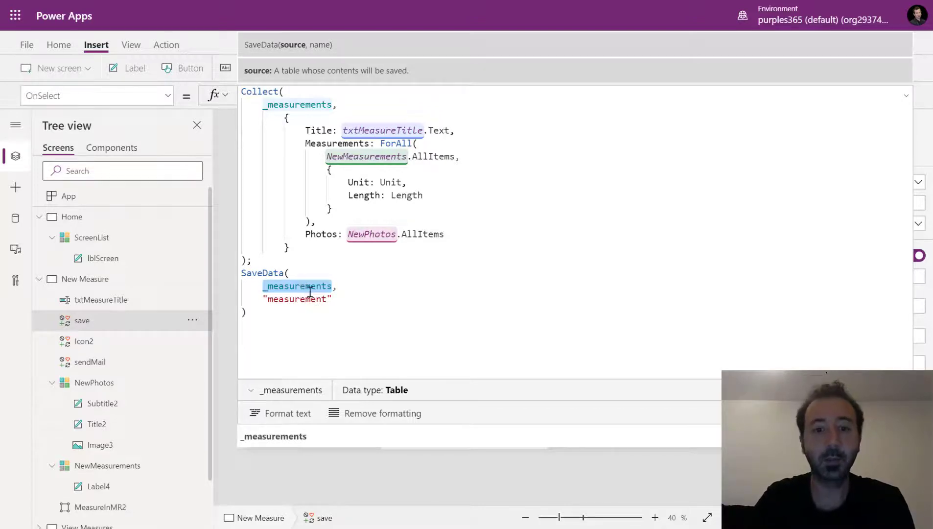
double_click(311, 300)
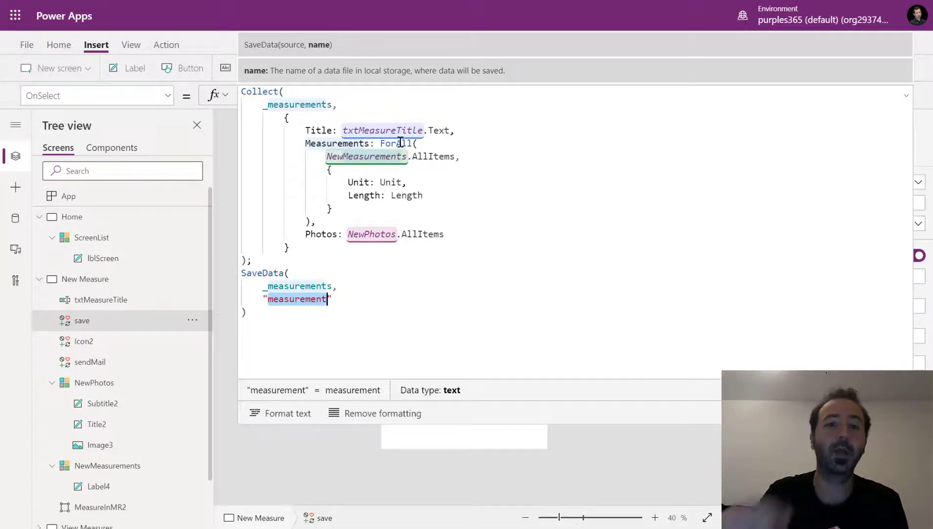
left_click(361, 305)
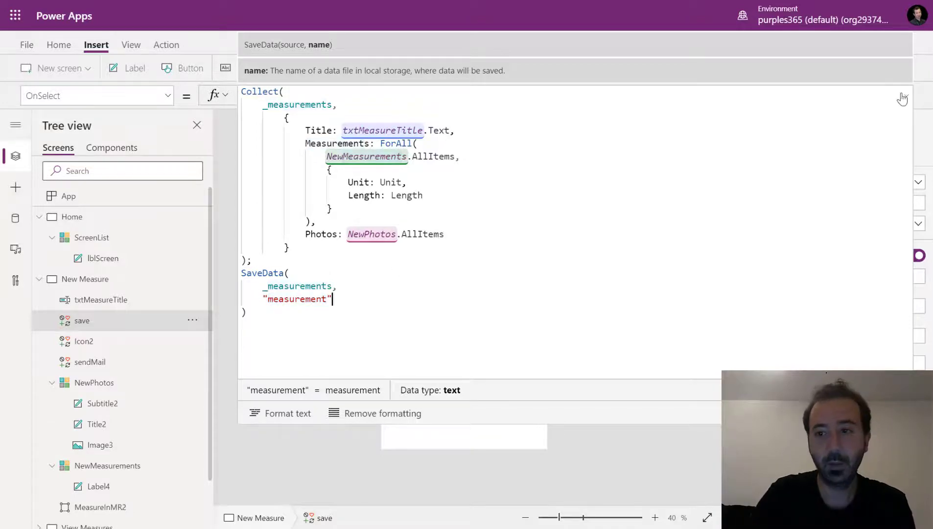
left_click(906, 96)
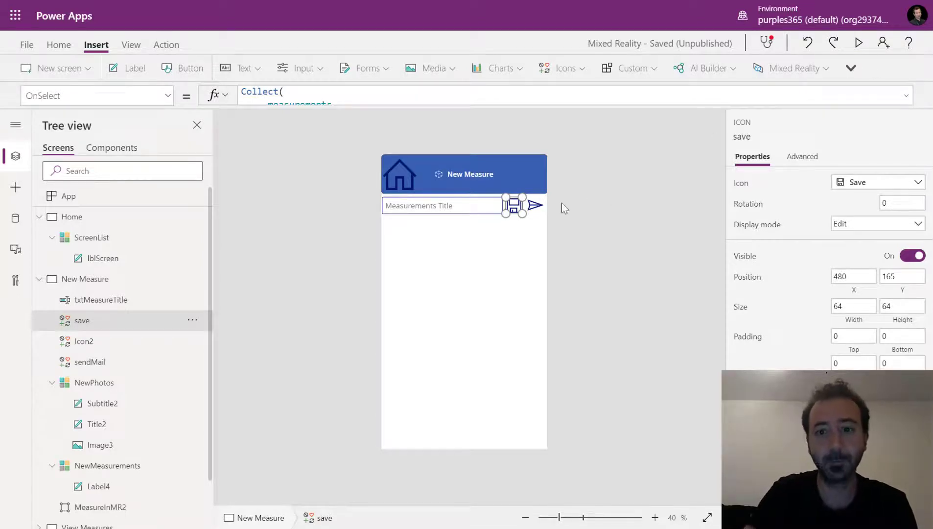
Step: Examine the Office365Outlook.SendEmail call in the sendMail icon's OnSelect formula, focusing on its subject and the Concat expression in the body
left_click(536, 205)
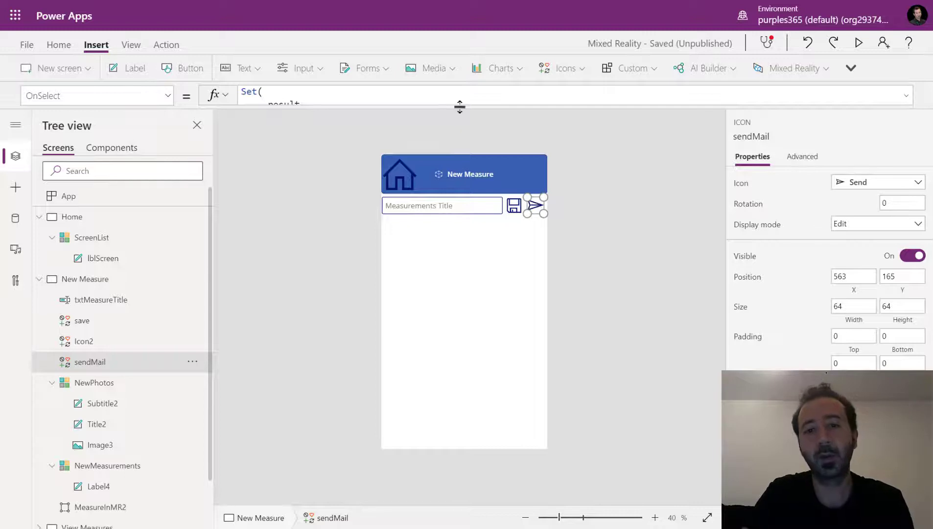
left_click_drag(460, 107, 480, 422)
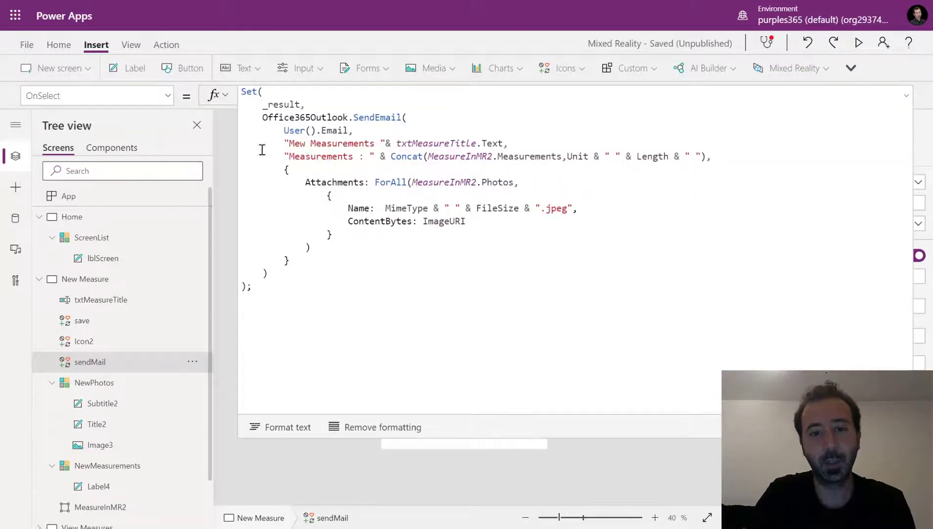
left_click(602, 142)
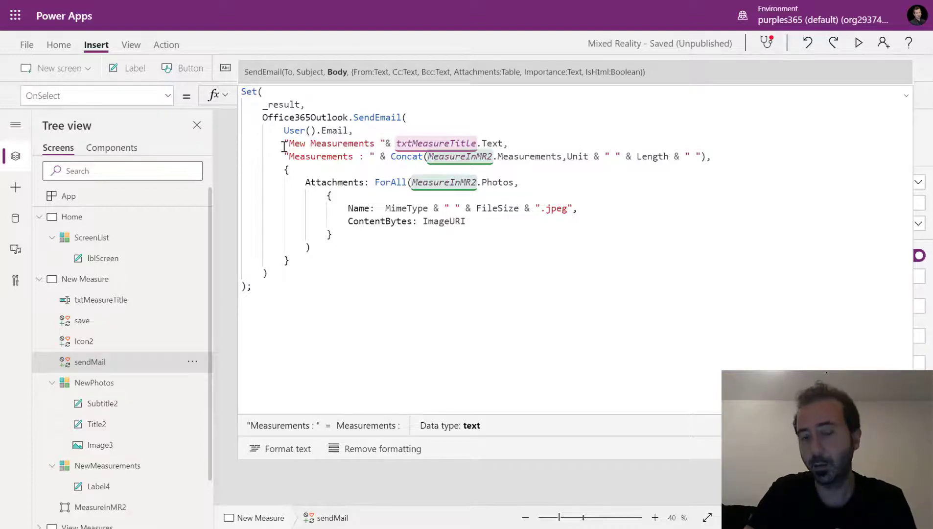
left_click_drag(285, 143, 514, 143)
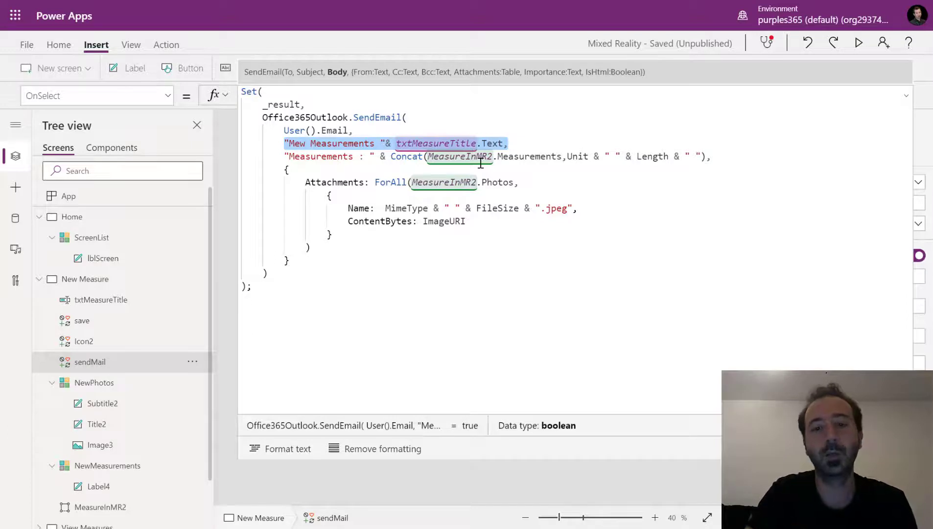
left_click(555, 147)
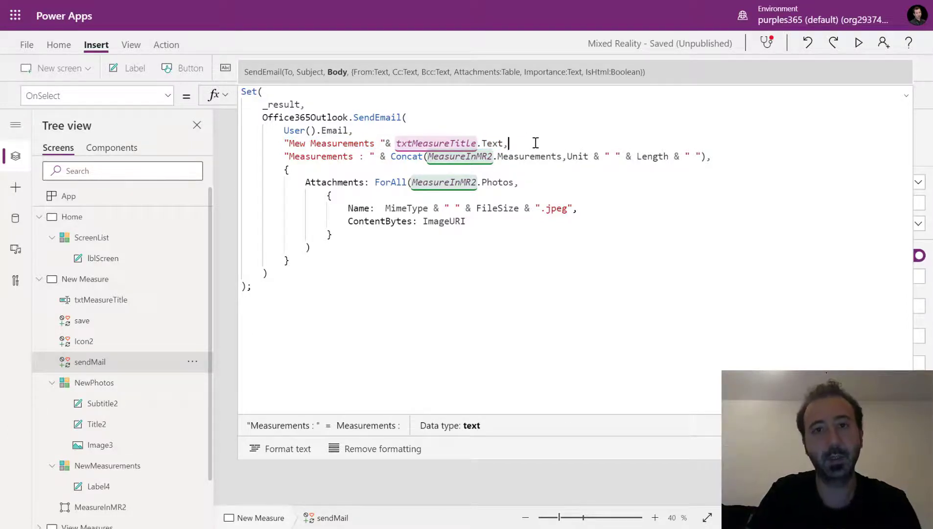
type(",")
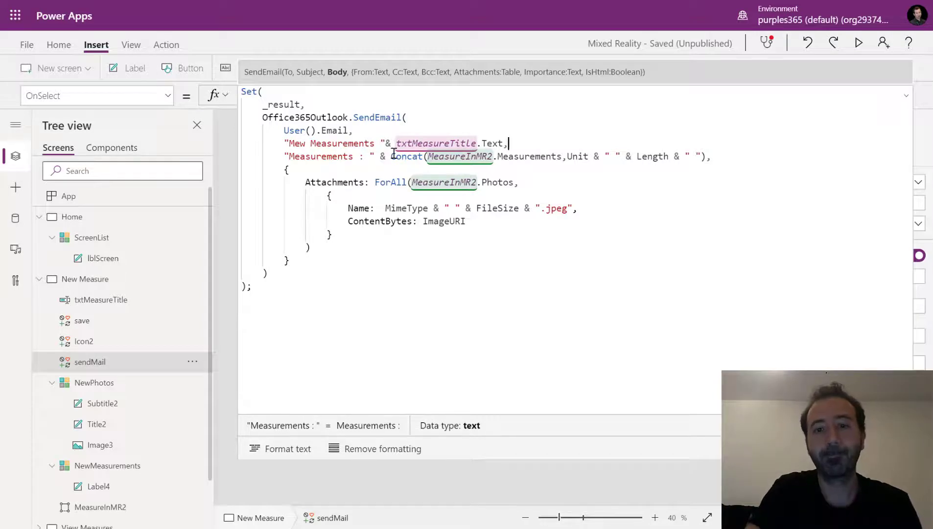
mouse_move(392, 156)
left_mouse_down()
mouse_move(668, 141)
mouse_move(707, 157)
left_mouse_up()
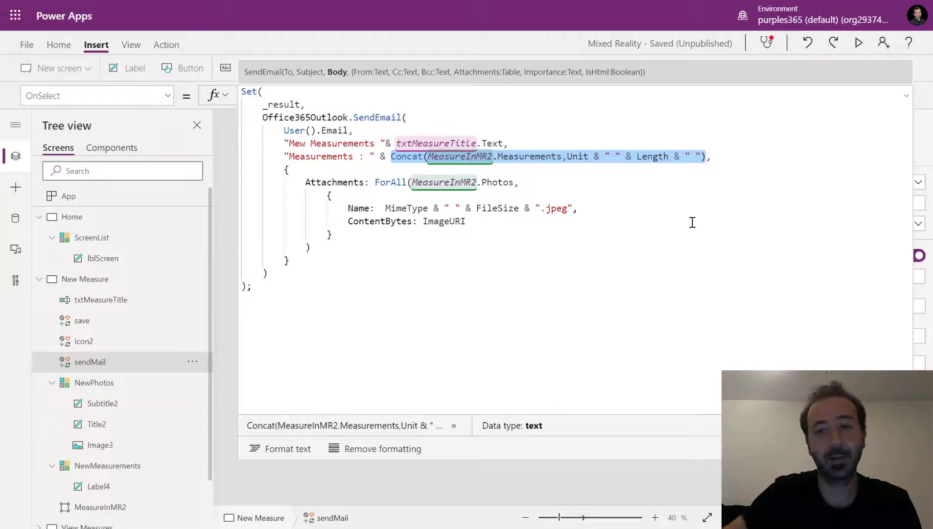
Step: Examine the Attachments argument of the SendEmail call, where ForAll goes through MeasureInMR2.Photos, and collapse the formula
left_click(339, 186)
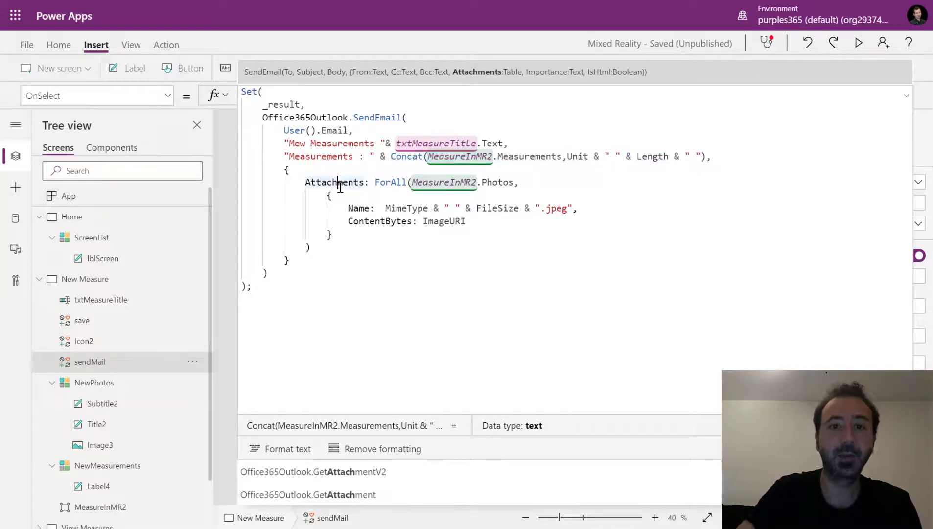
left_click(500, 182)
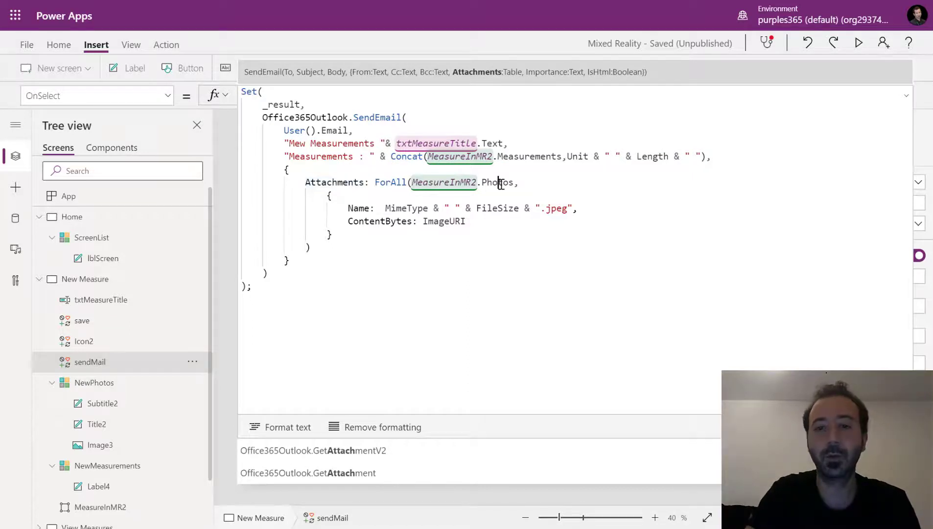
left_click(512, 234)
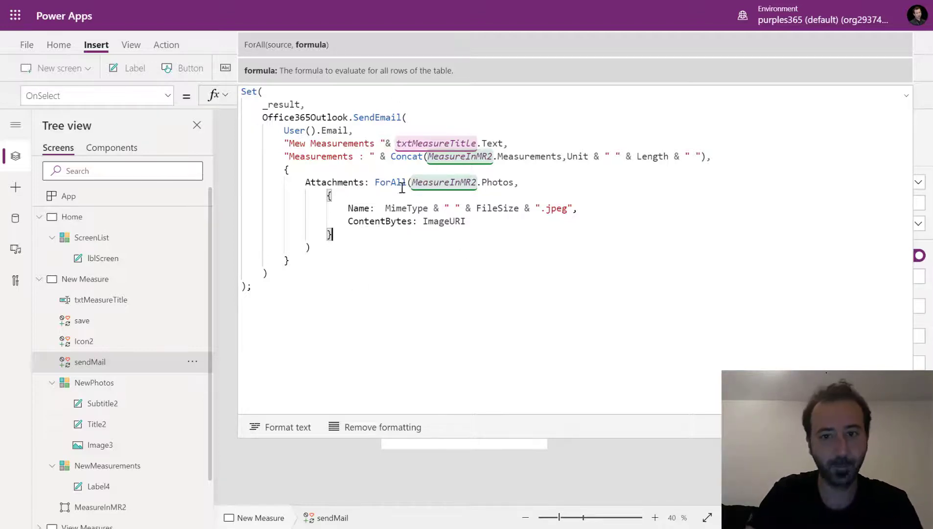
left_click(909, 99)
Step: Open the View Measures screen and examine the Items formula of its ddMeasurements drop-down
scroll(131, 317, "down", 1)
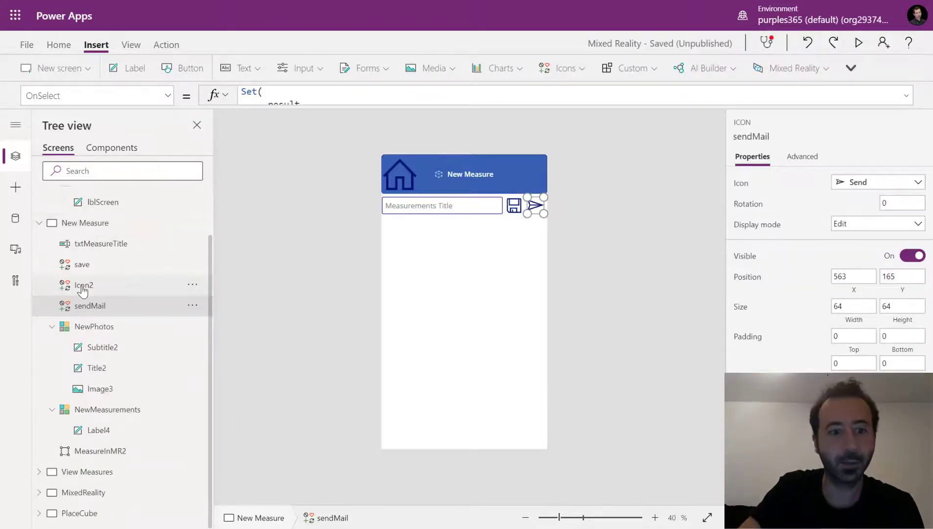
left_click(94, 473)
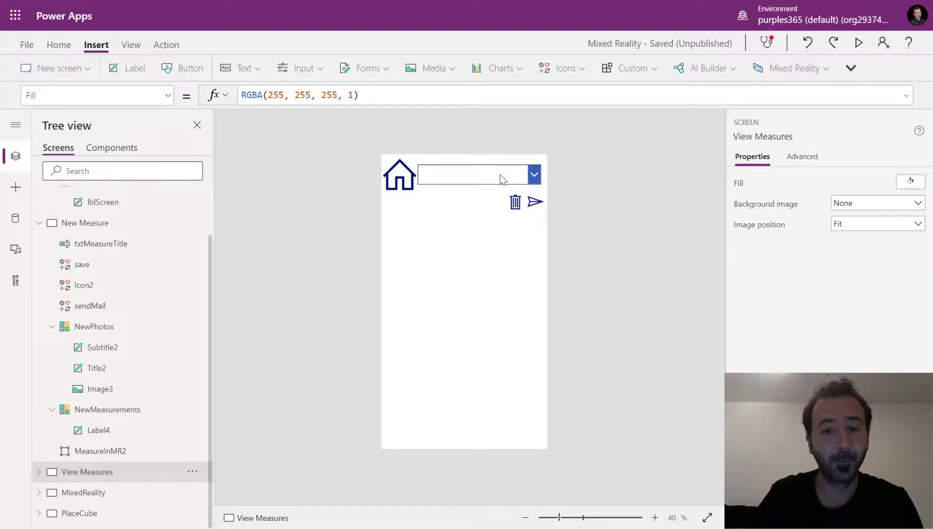
left_click(500, 174)
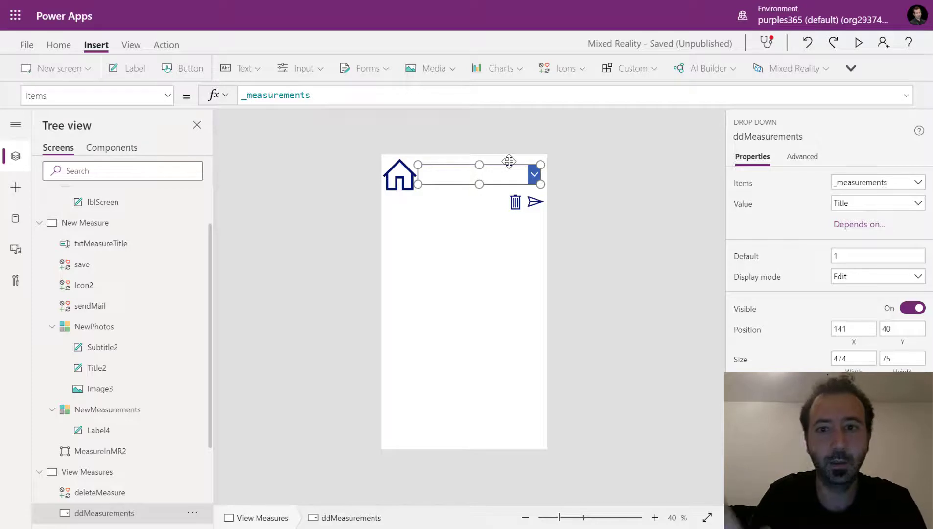
Step: Examine the Items formula of the Measurements gallery on the View Measures screen and the Text formula of its Label4_1
scroll(161, 402, "down", 3)
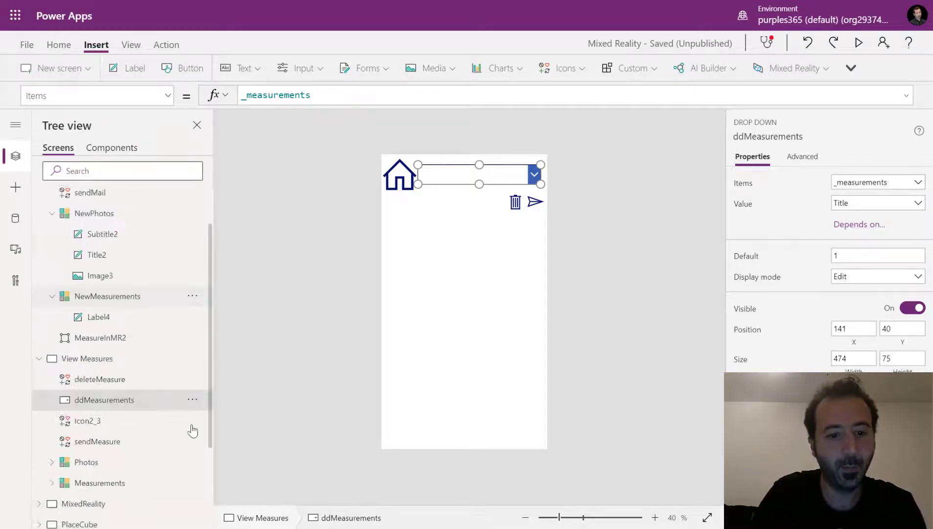
left_click(117, 459)
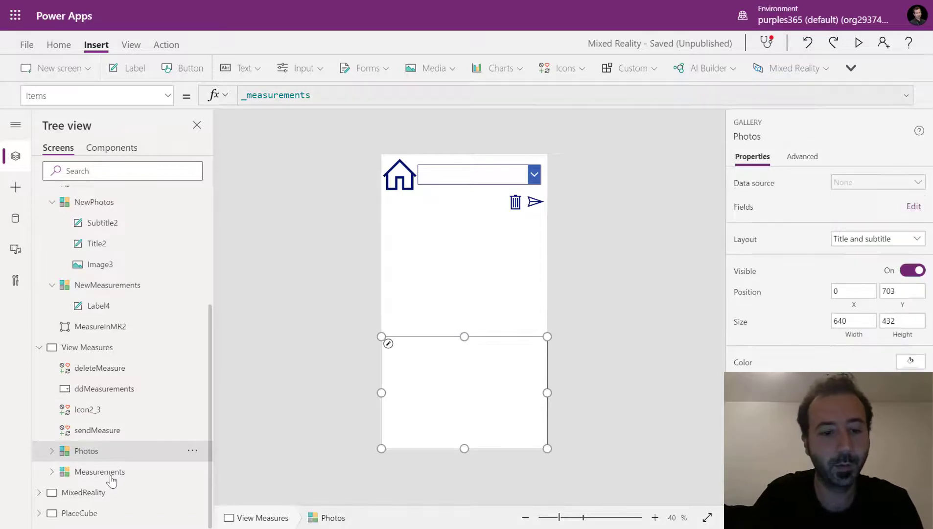
left_click(112, 475)
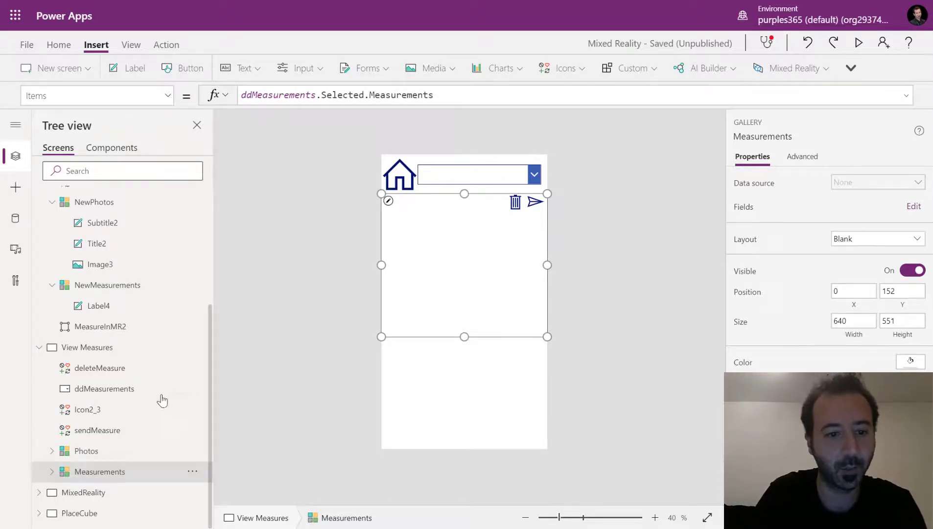
left_click(52, 471)
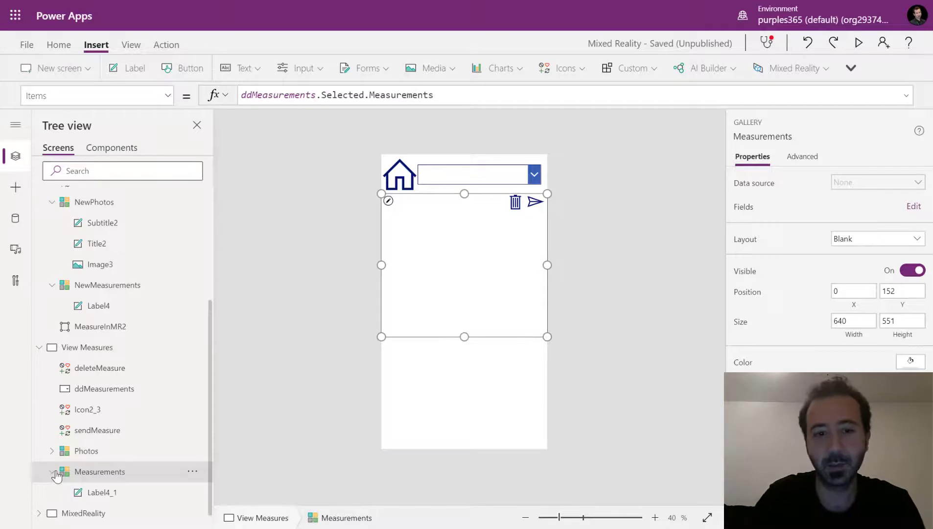
scroll(101, 470, "down", 1)
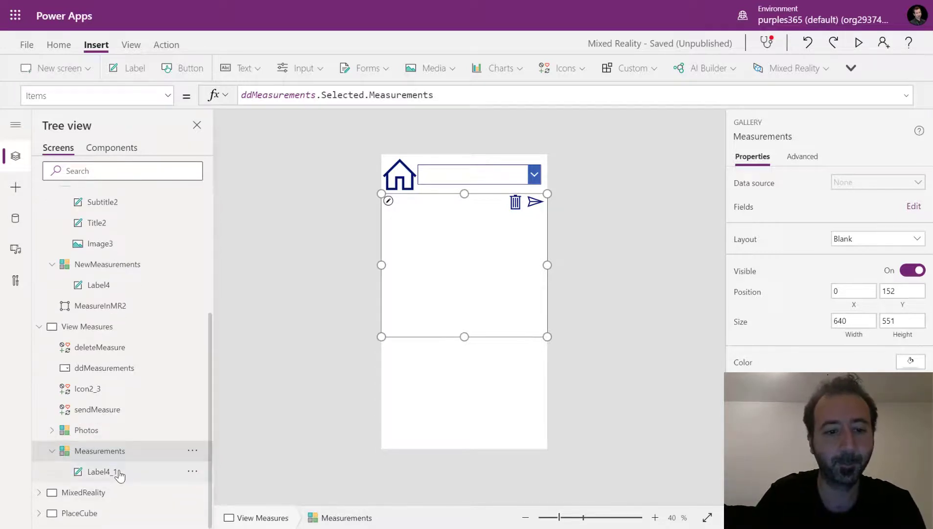
left_click(119, 475)
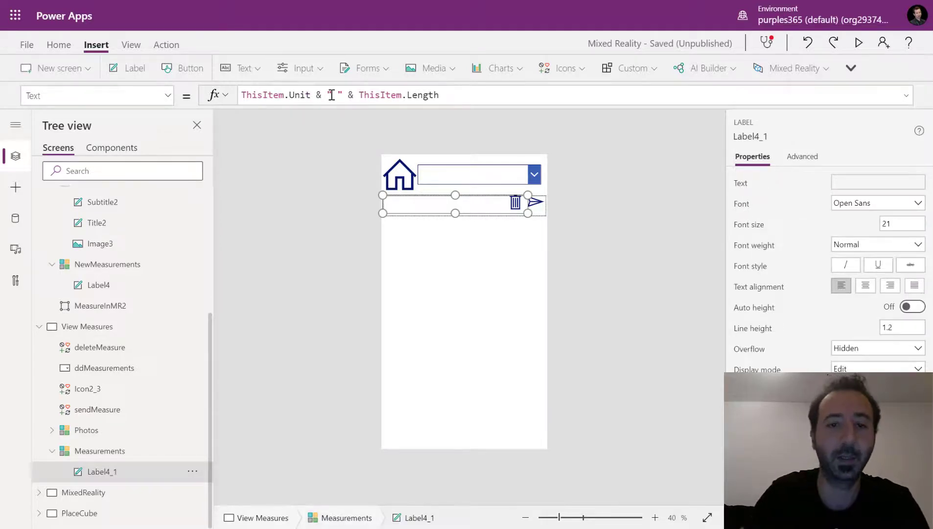
Step: Examine the Items formula of the Photos gallery and the formulas of its Image3_1, Title2_1 and Subtitle2_1, and collapse the gallery
left_click(97, 432)
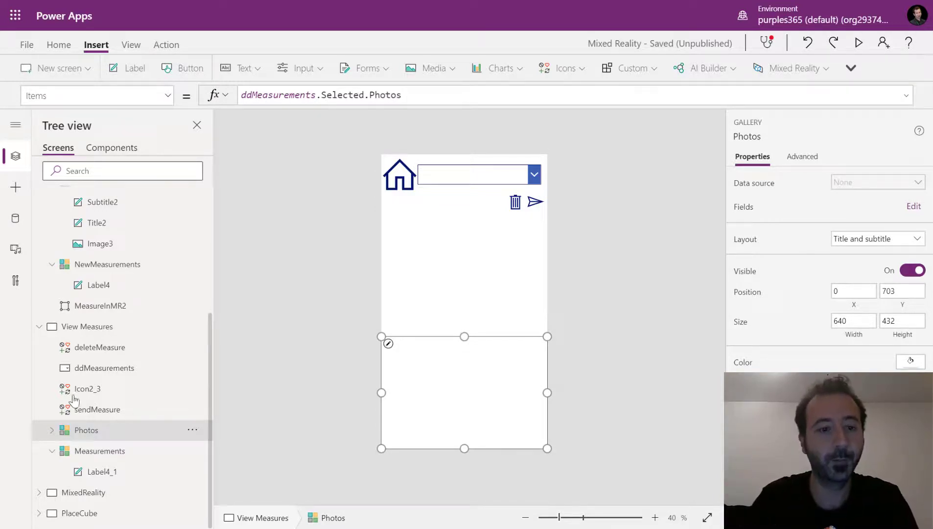
left_click(53, 430)
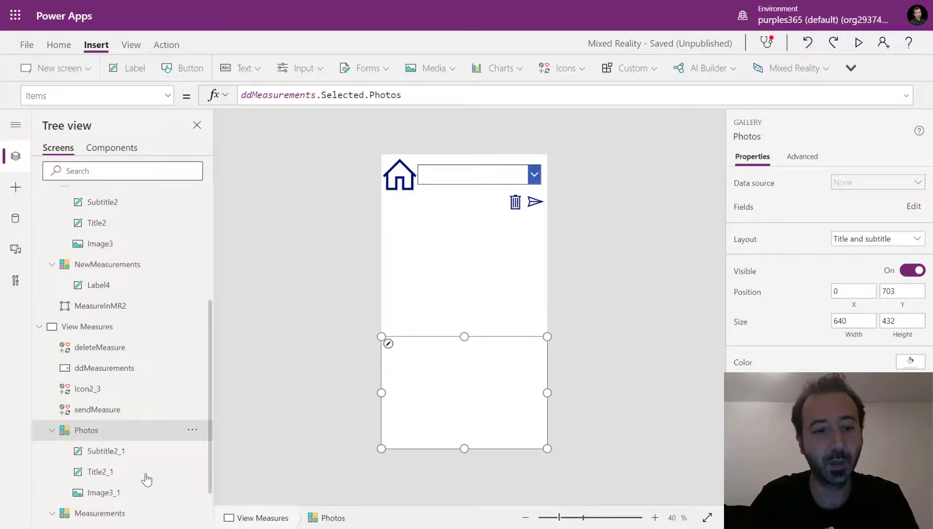
left_click(133, 497)
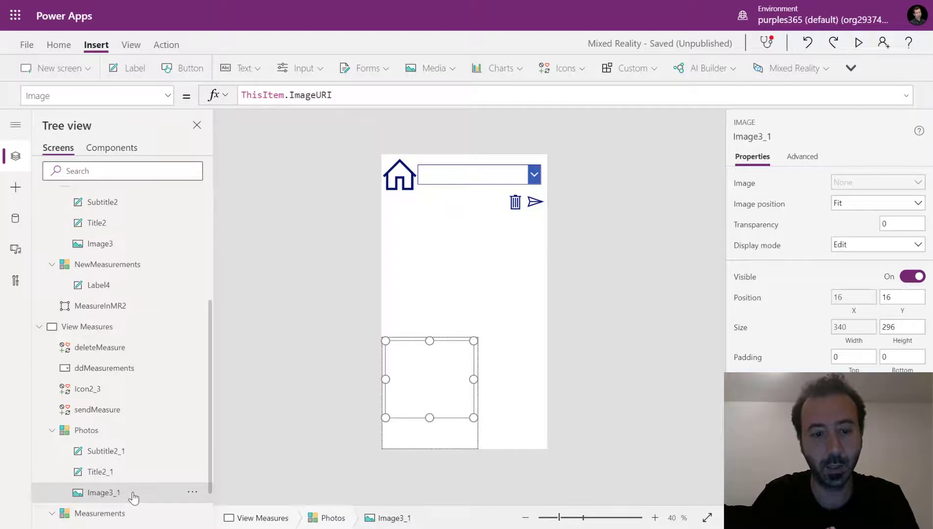
left_click(113, 475)
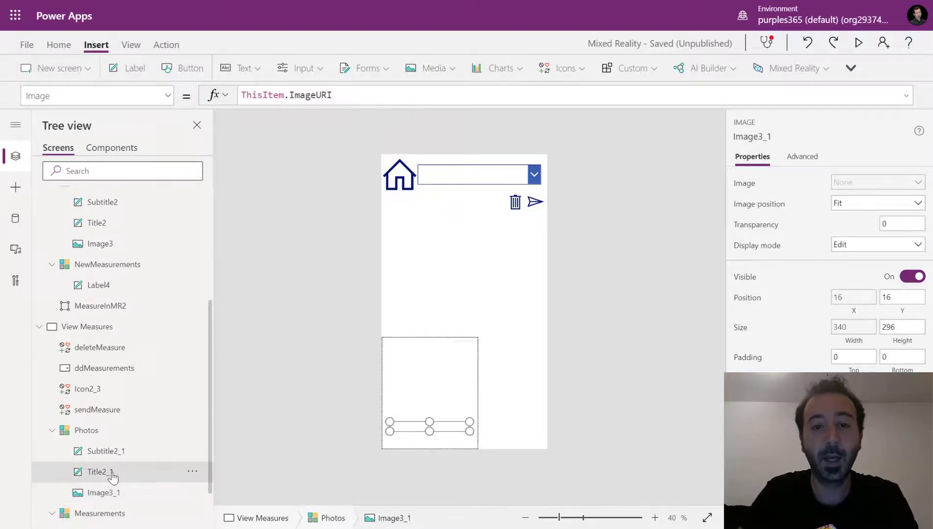
left_click(150, 452)
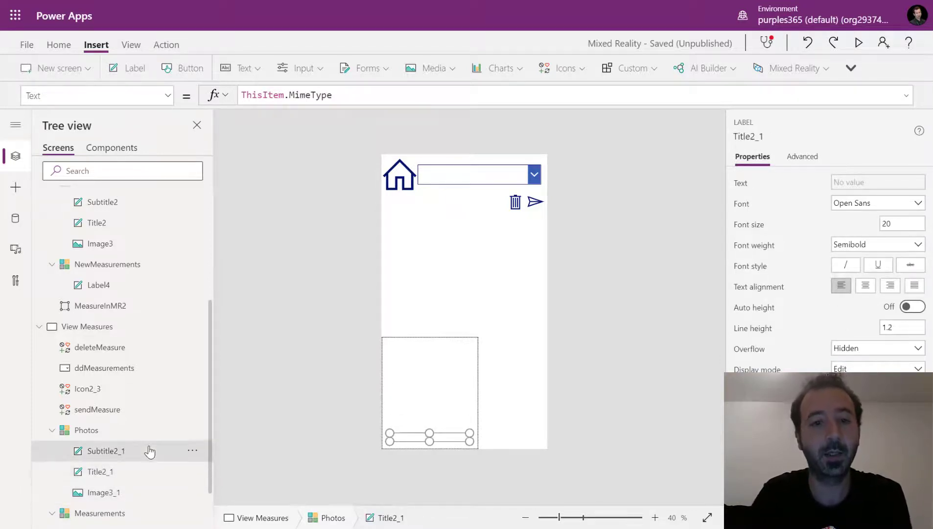
left_click(52, 429)
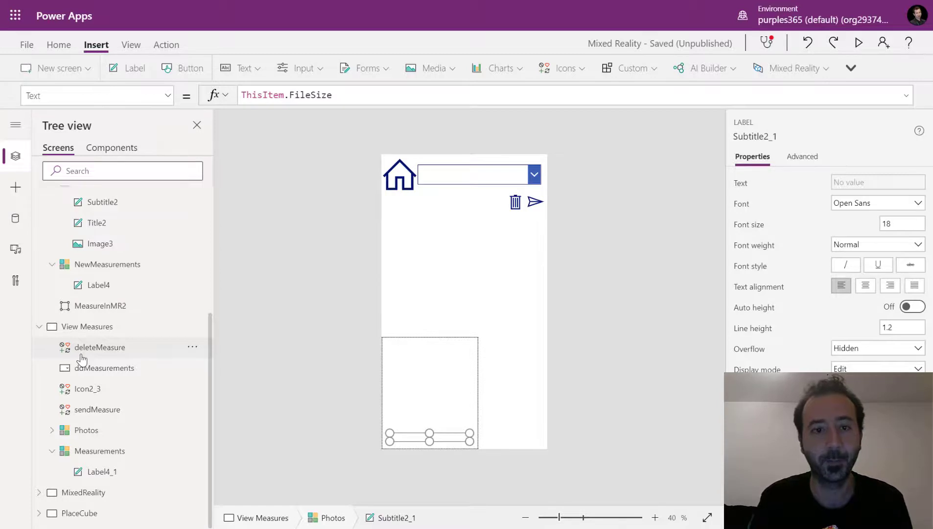
Step: Open the MixedReality screen and examine the Source formula of its ViewIn3D3 control
left_click(123, 494)
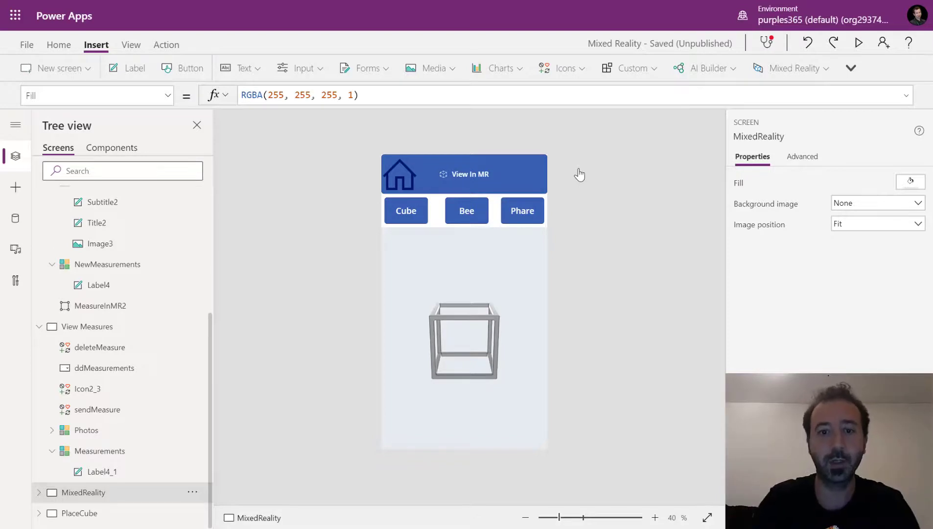
left_click(465, 260)
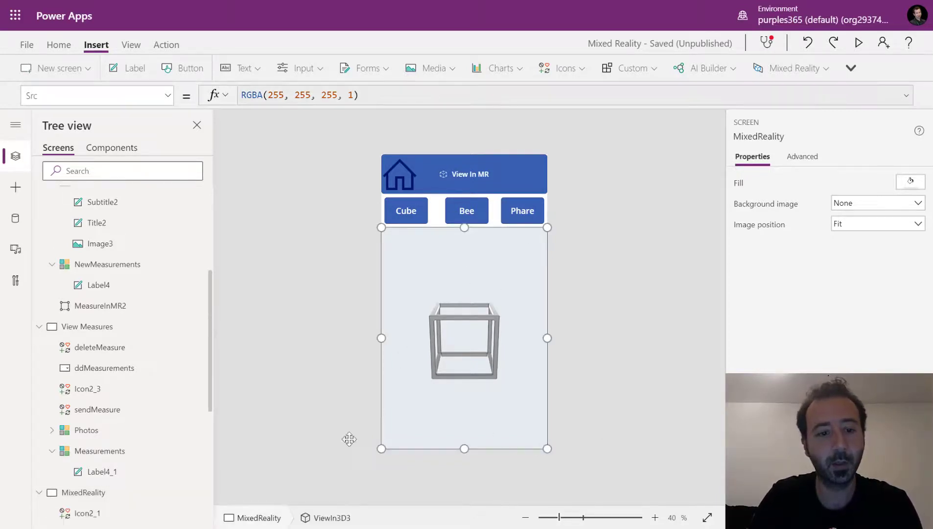
scroll(157, 433, "down", 3)
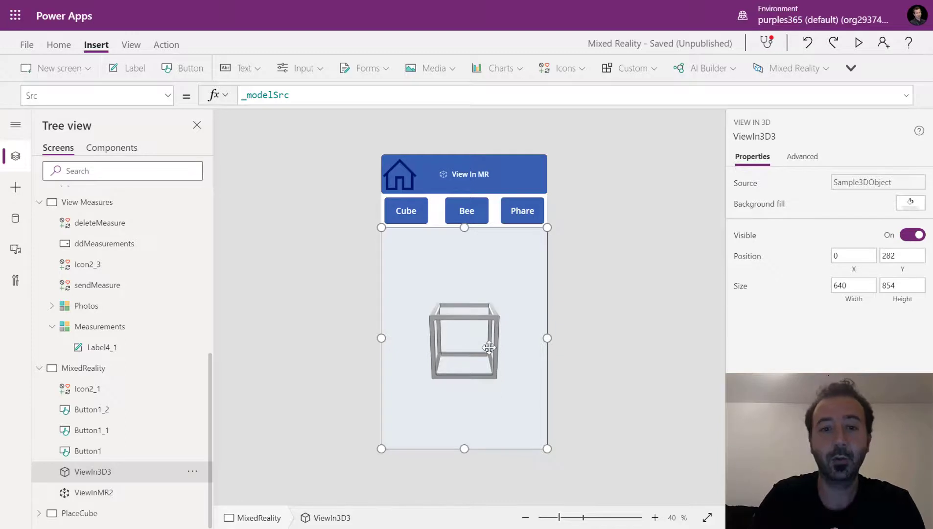
left_click(745, 184)
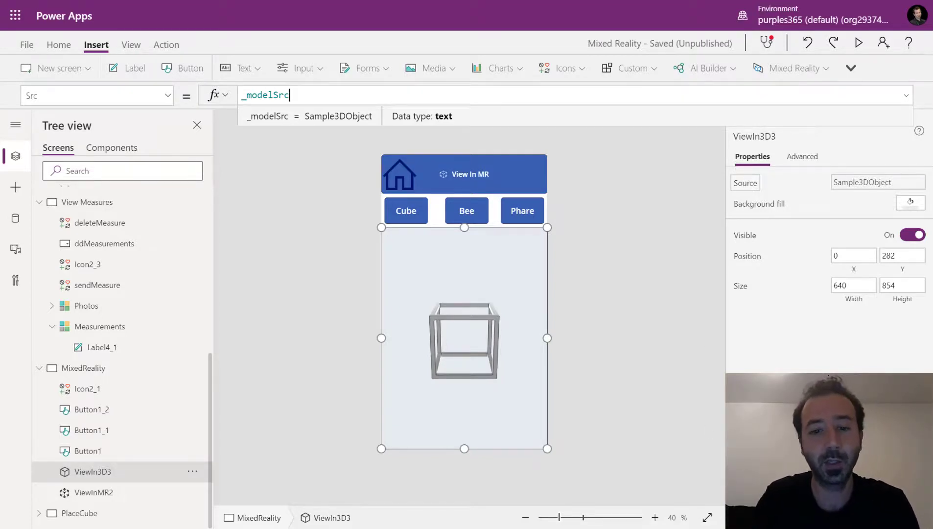
Step: Preview the MixedReality screen, rotate the cube in the 3D viewer, load the Bee model, and close the preview
left_click(863, 42)
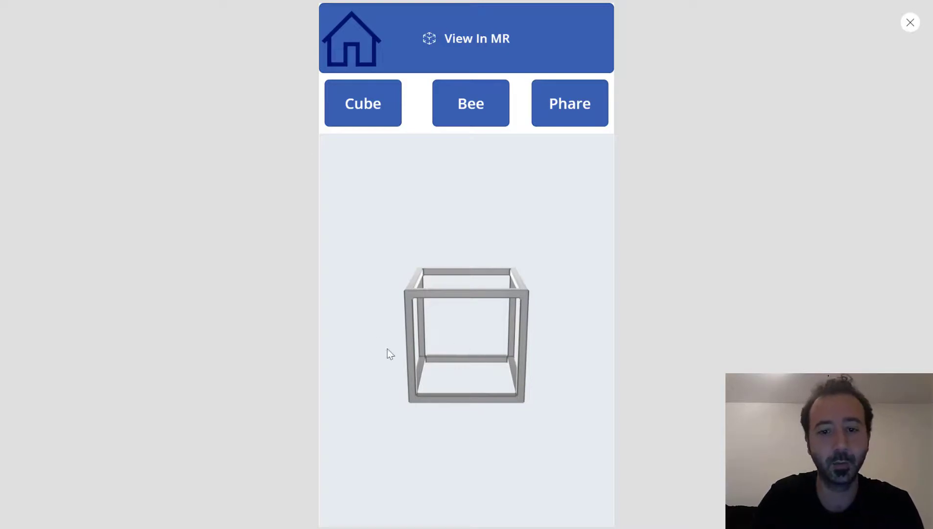
left_click_drag(387, 350, 346, 383)
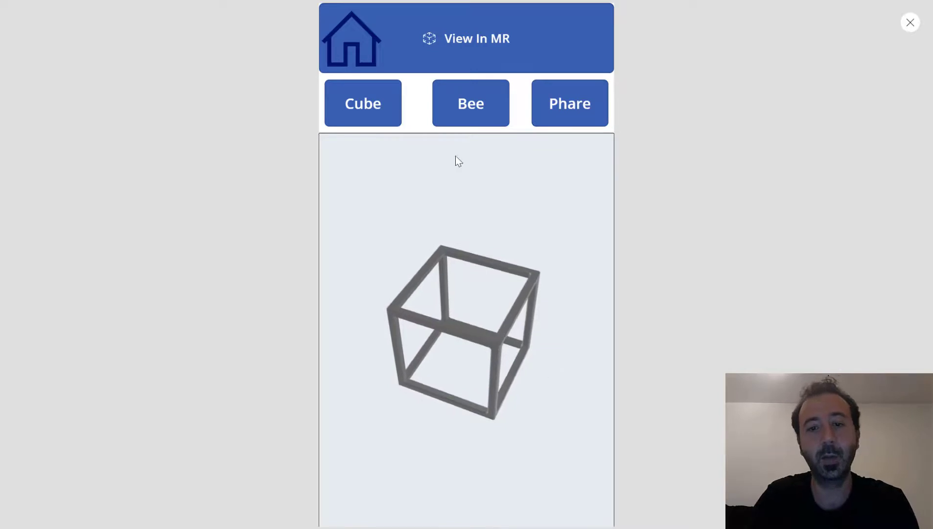
left_click(481, 118)
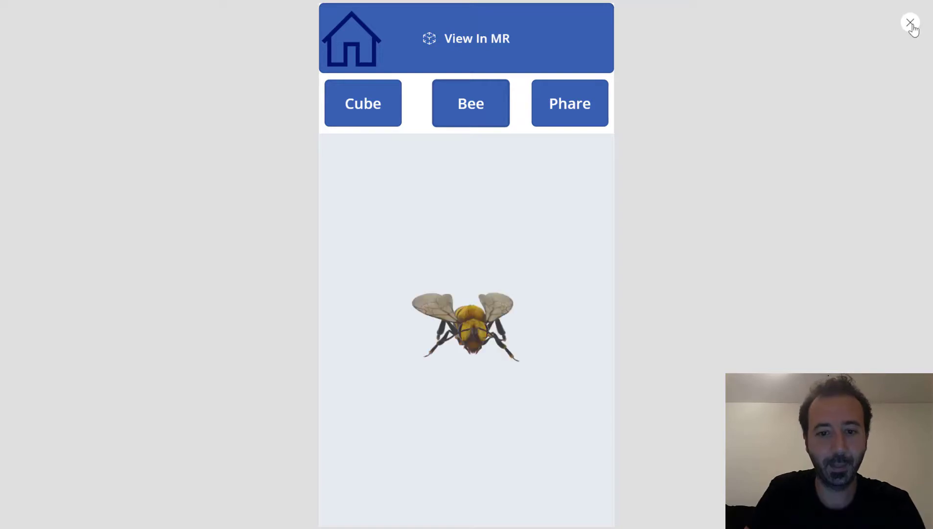
left_click(910, 24)
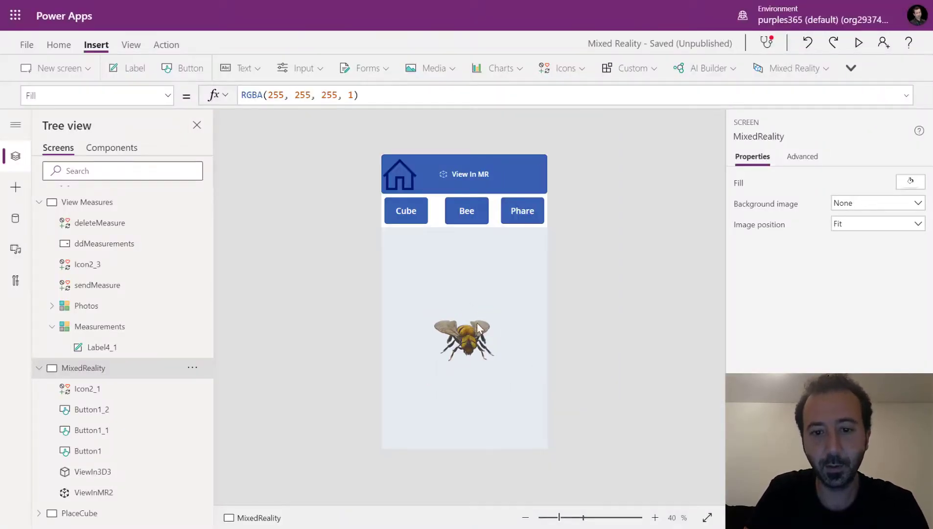
Step: Preview the MixedReality screen again, rotate the bee, load and rotate the Phare model, and close the preview
left_click(858, 43)
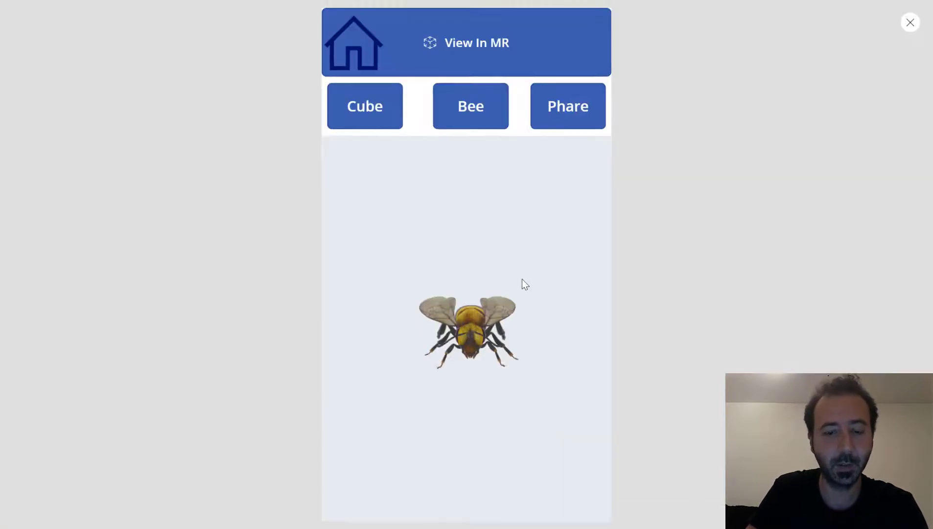
left_click_drag(480, 329, 631, 275)
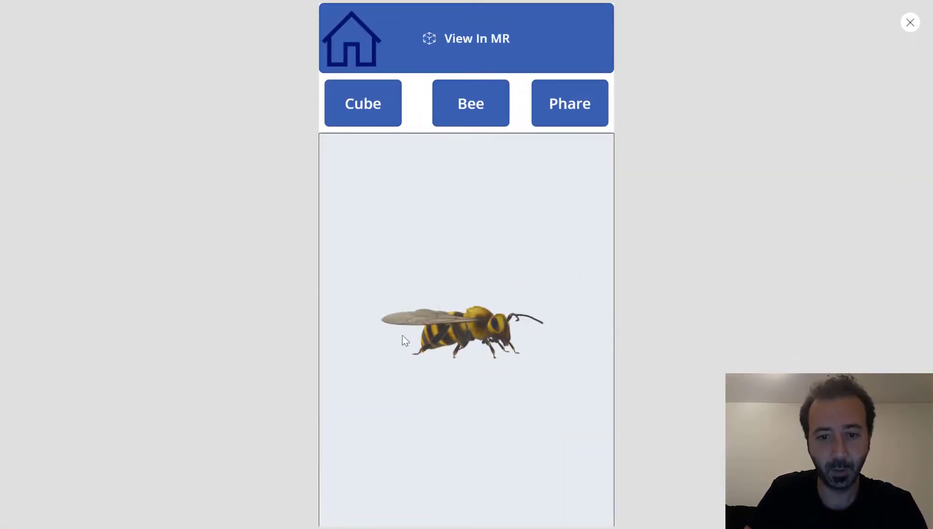
left_click(573, 104)
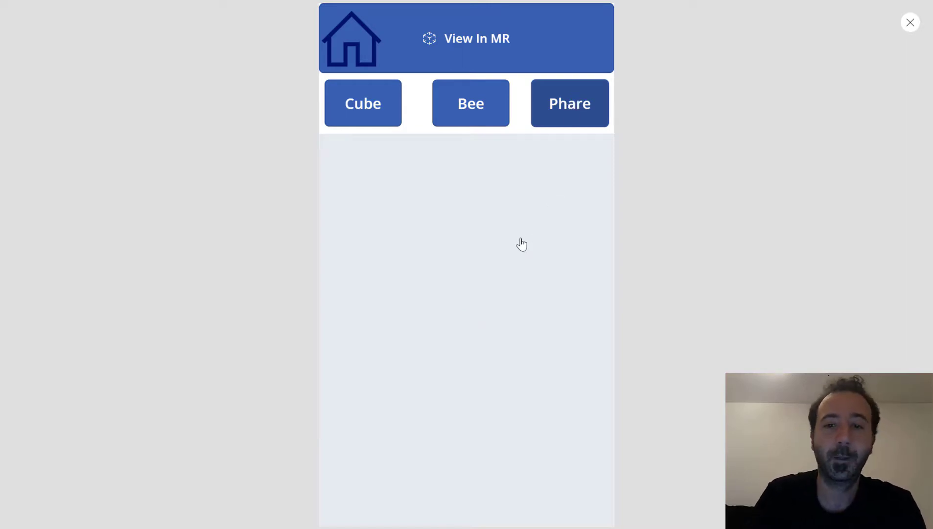
left_click_drag(468, 325, 507, 162)
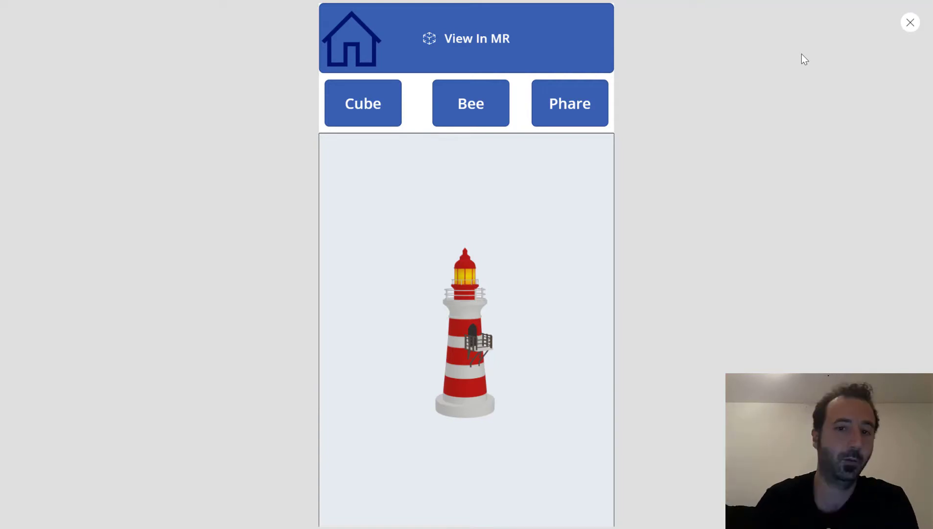
left_click(906, 23)
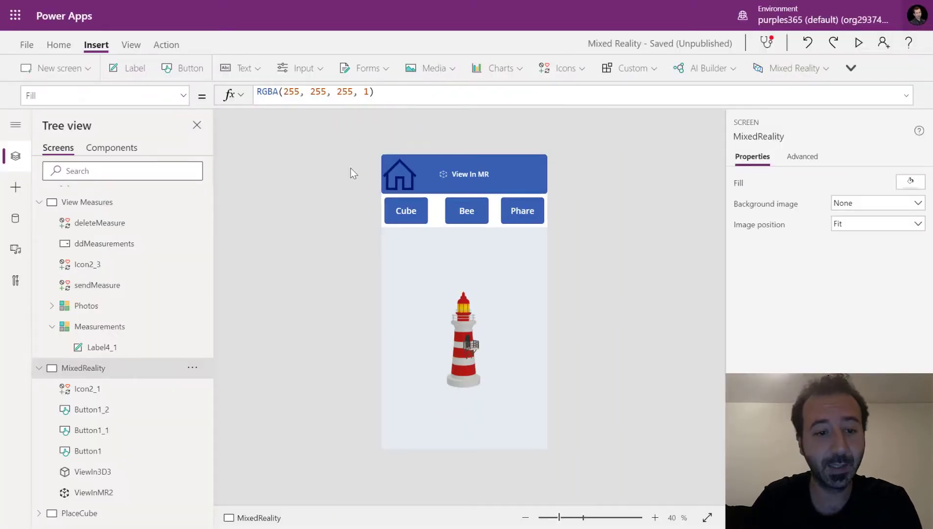
Step: Open the PlaceCube screen to examine how it is built
left_click(106, 514)
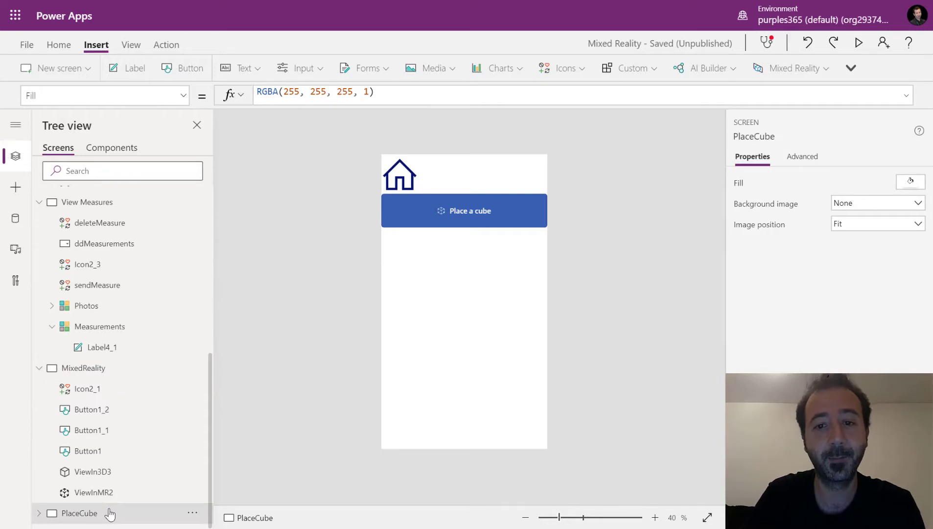